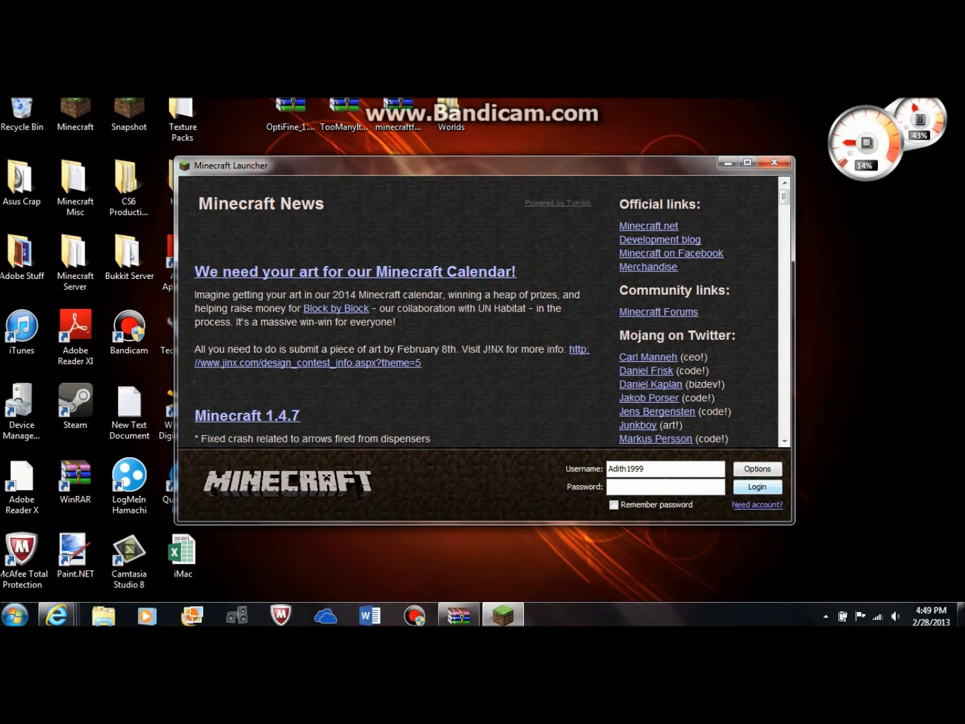
Set the launcher options to force a game update and close the options dialog
click(757, 468)
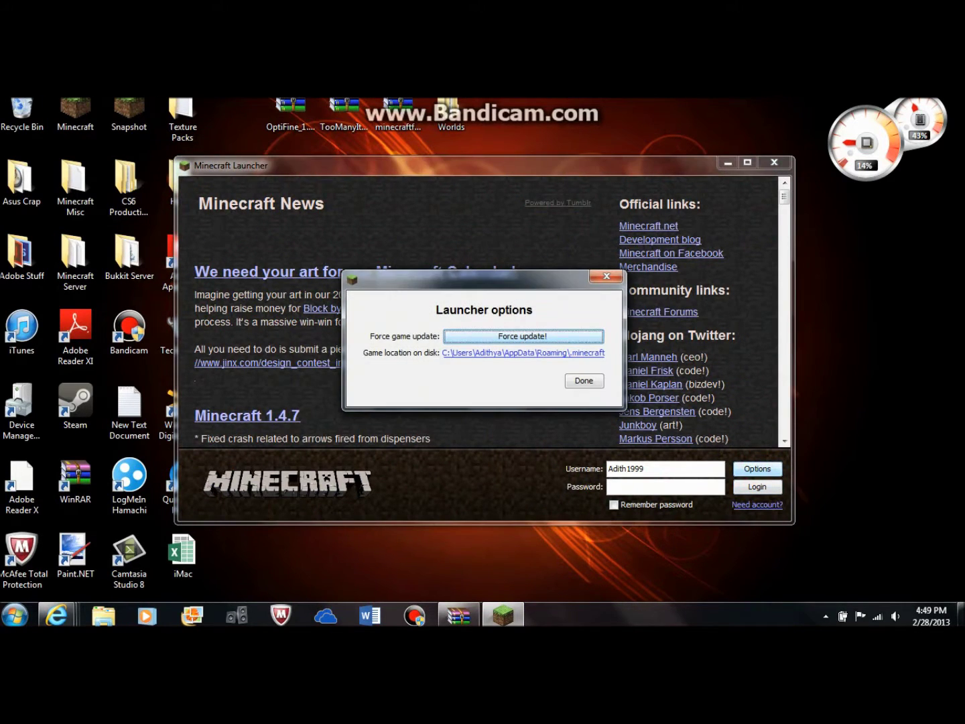
click(513, 336)
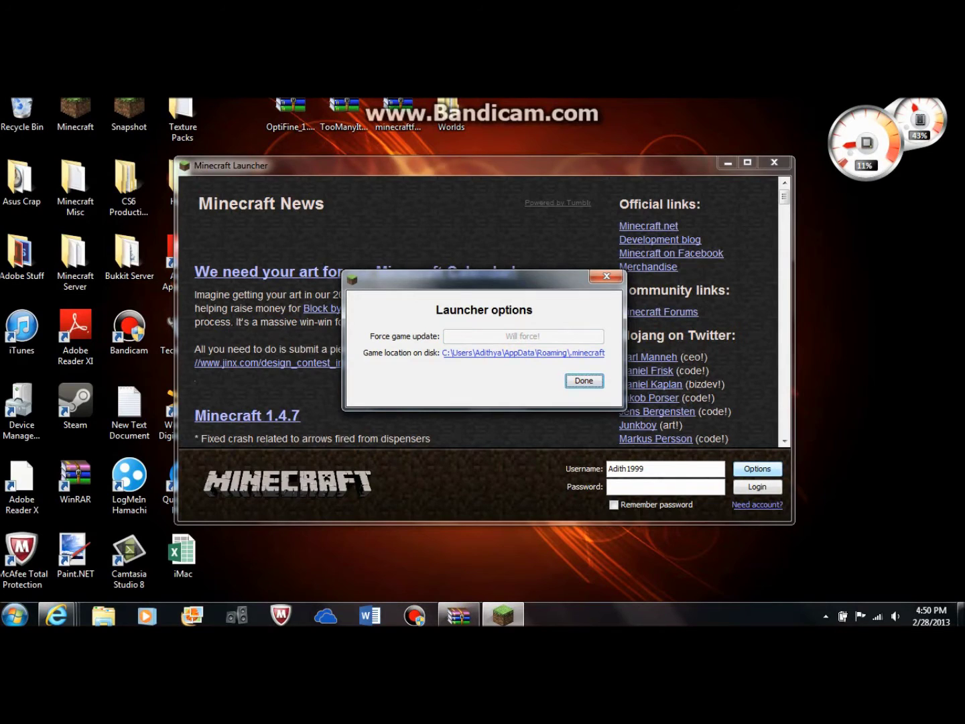
click(584, 380)
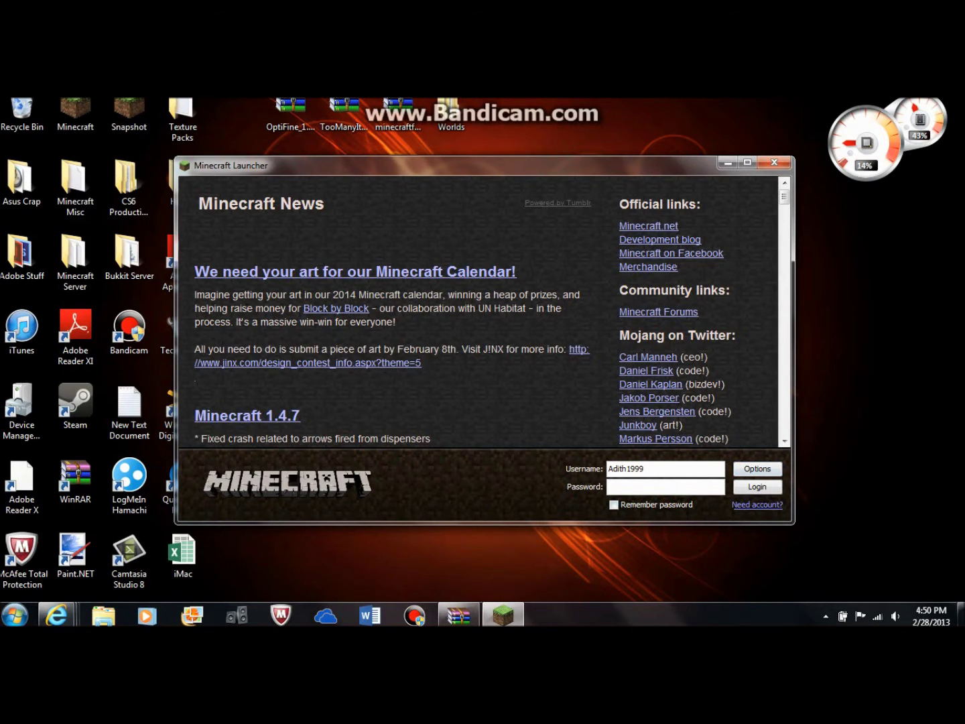
Minimize the launcher and move the Worlds folder on the desktop to beneath the OptiFine archive
click(727, 162)
drag(452, 114, 263, 178)
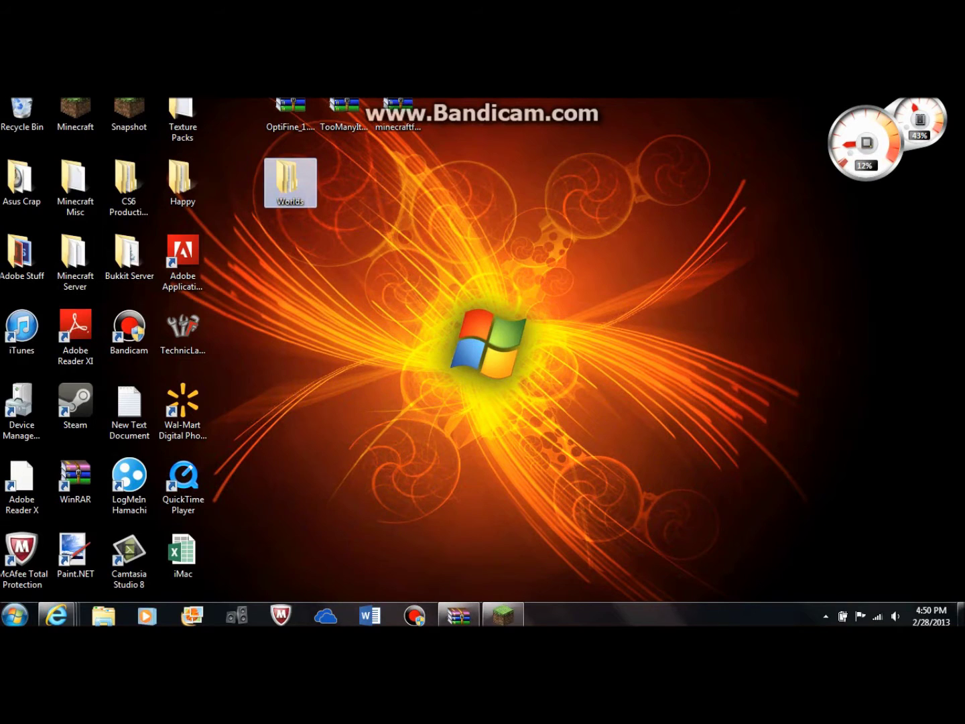
Restore the Minecraft launcher, log in with the account password to start the update, and minimize the window
click(504, 614)
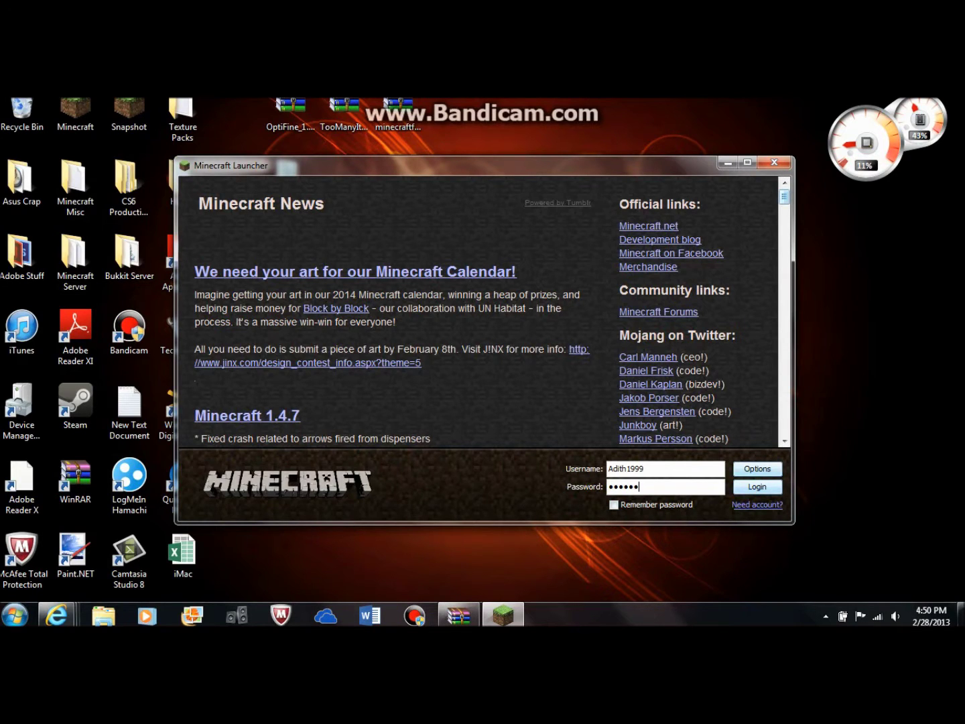
key(Return)
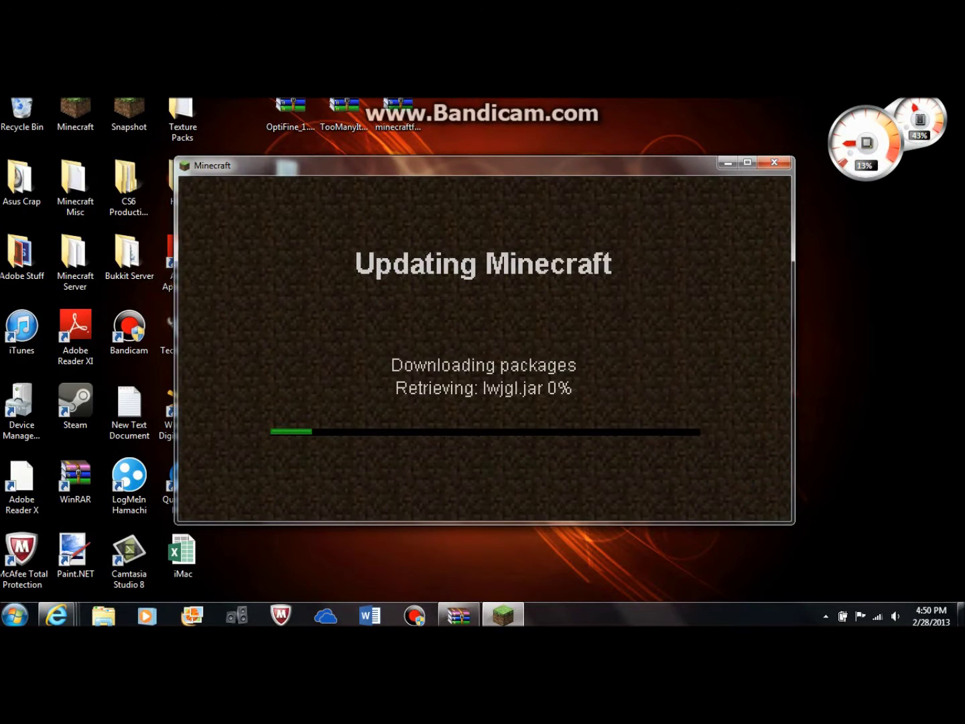
click(728, 163)
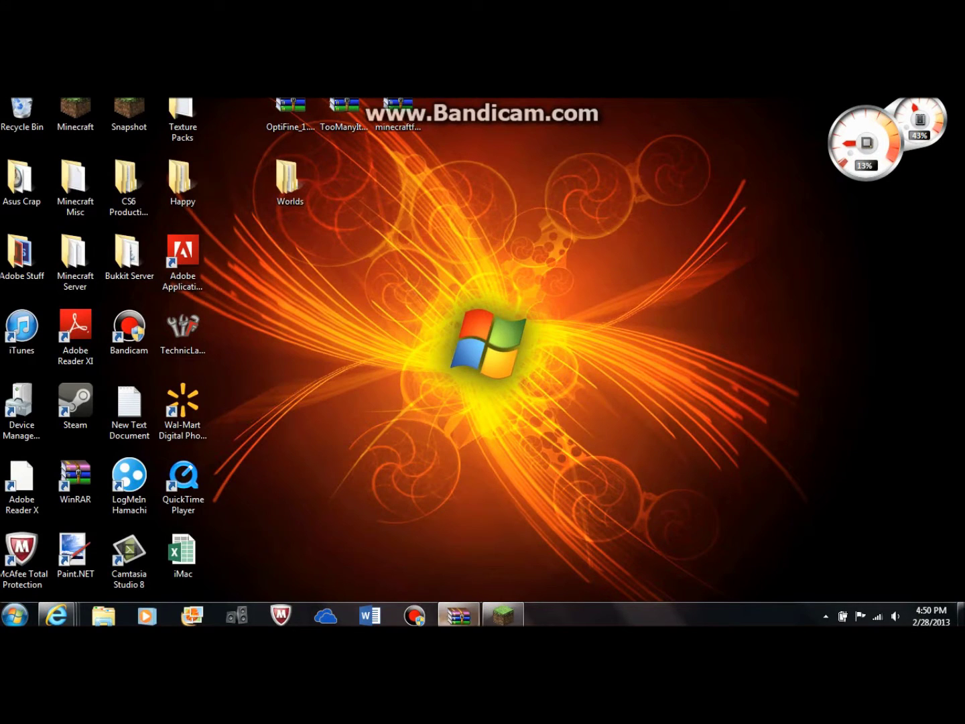
Switch to the Internet Explorer window showing the Minecraft Forge Forums and maximize it
mouse_move(57, 616)
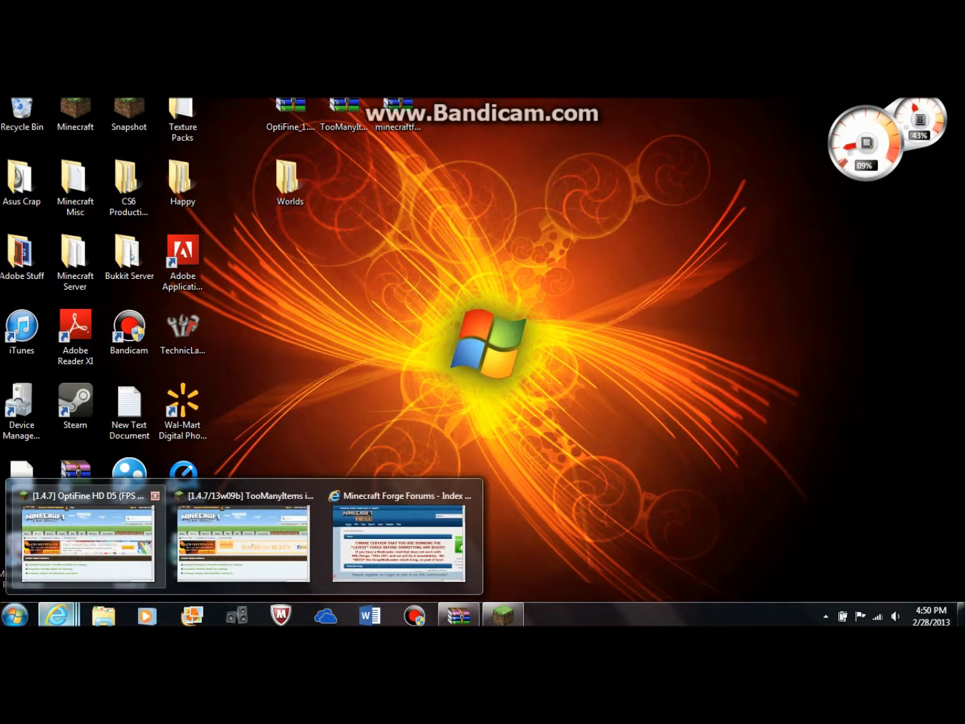
mouse_move(399, 540)
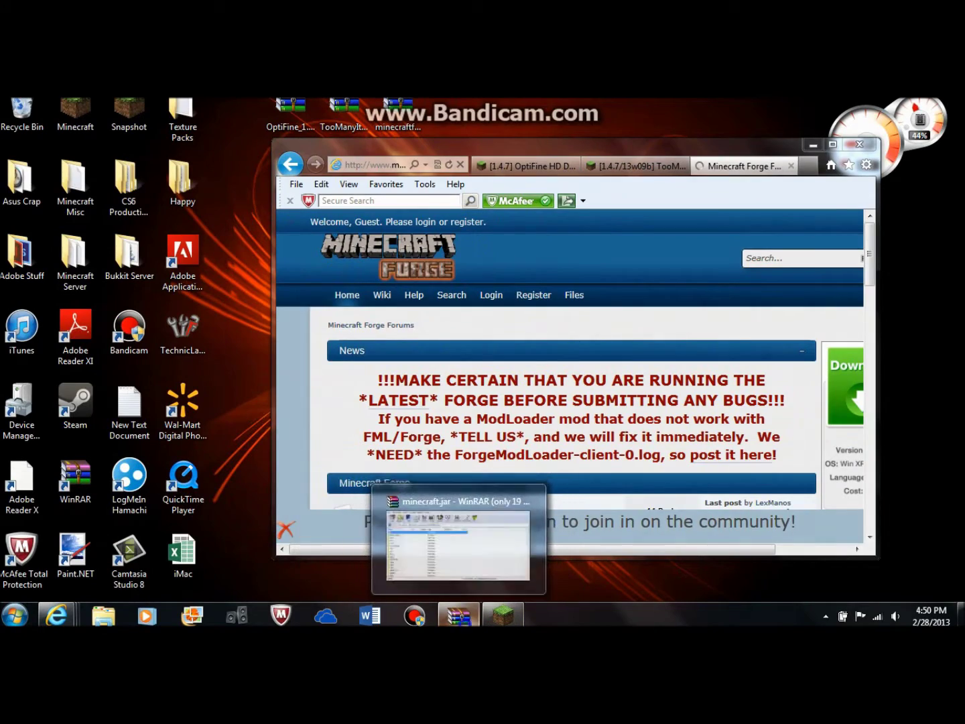
right_click(460, 616)
click(569, 588)
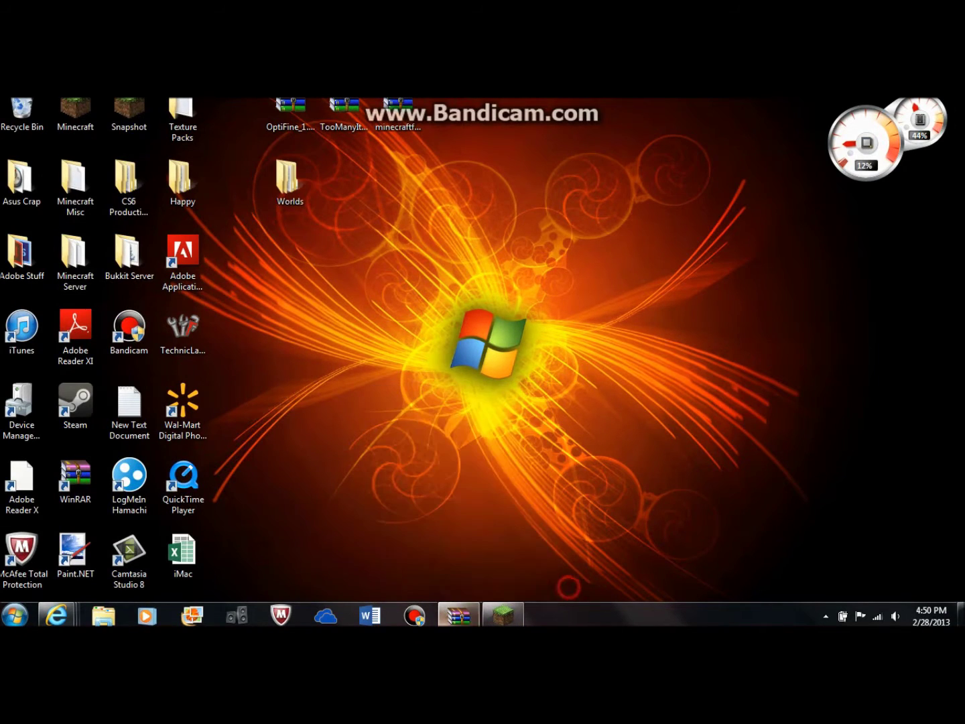
mouse_move(57, 615)
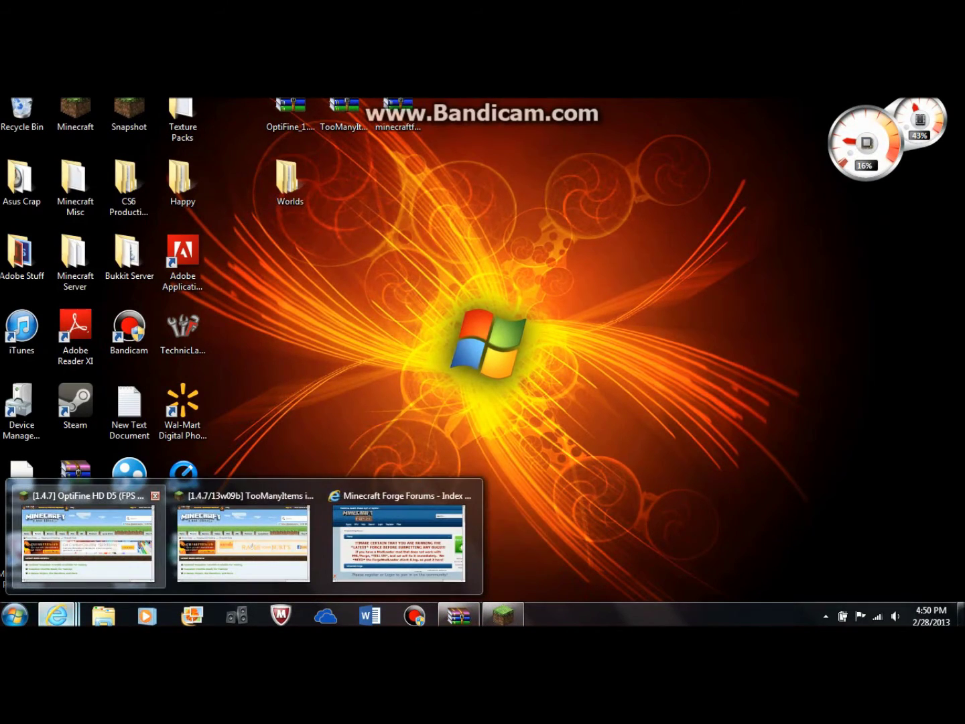
mouse_move(399, 540)
click(380, 537)
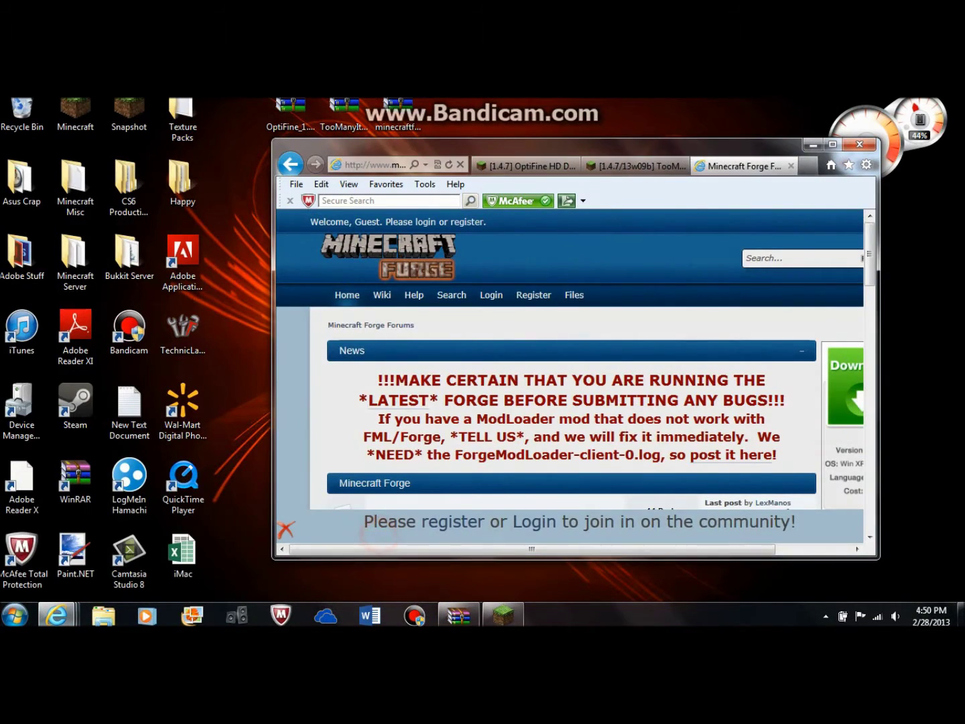
click(833, 144)
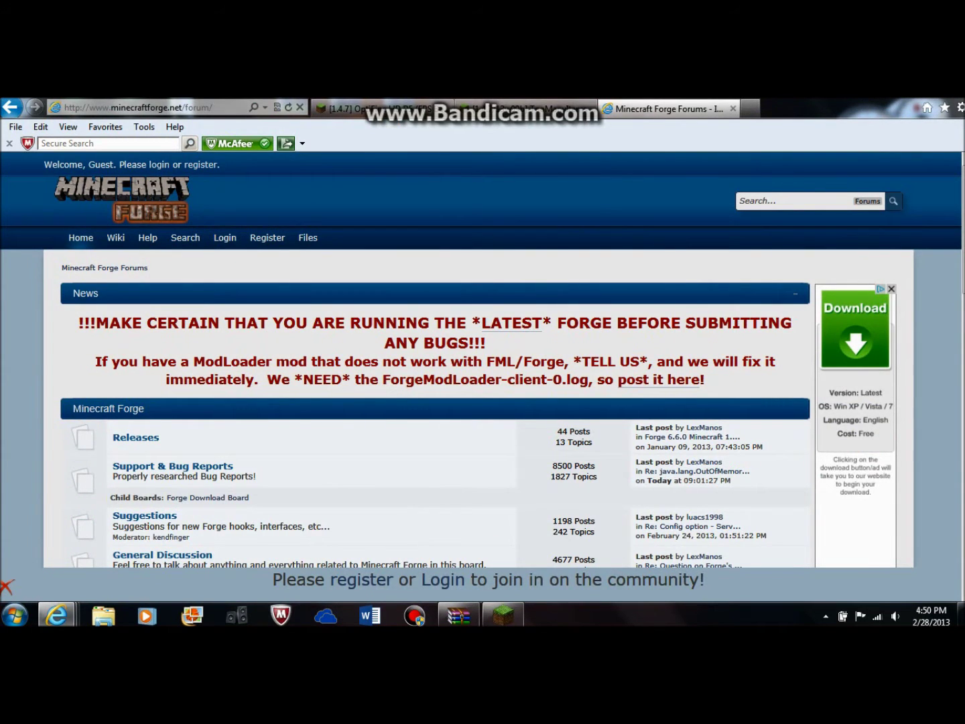
Open the Releases board of the Forge forum, locate the Main Forge Download January 9th topic, and minimize the browser
scroll(482, 358, down, 2)
scroll(482, 359, up, 1)
scroll(136, 372, down, 1)
scroll(136, 371, up, 1)
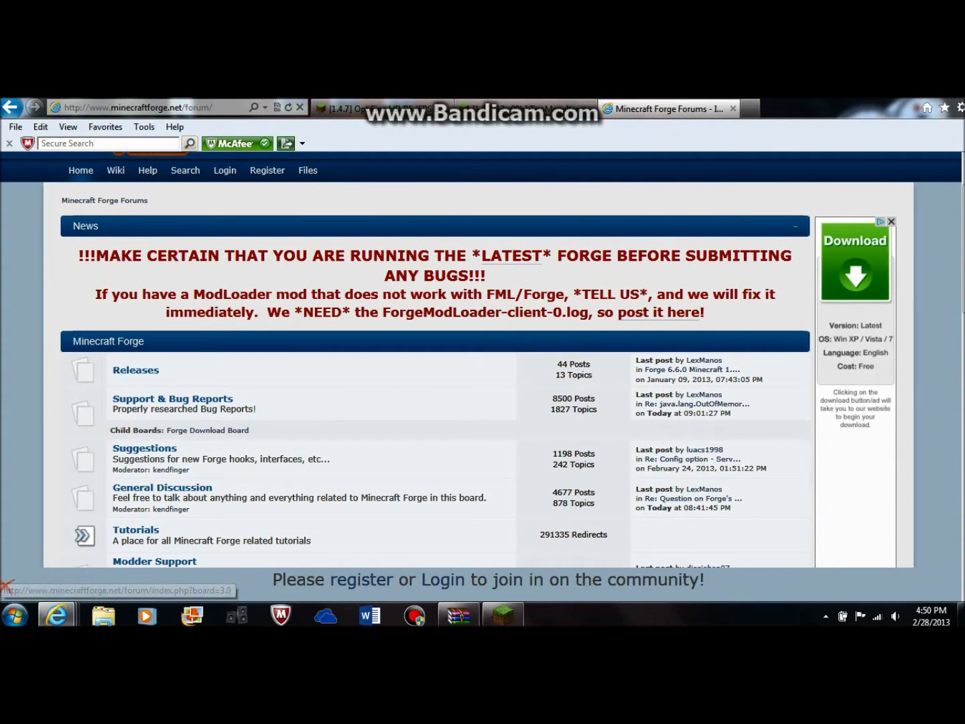
scroll(136, 371, down, 2)
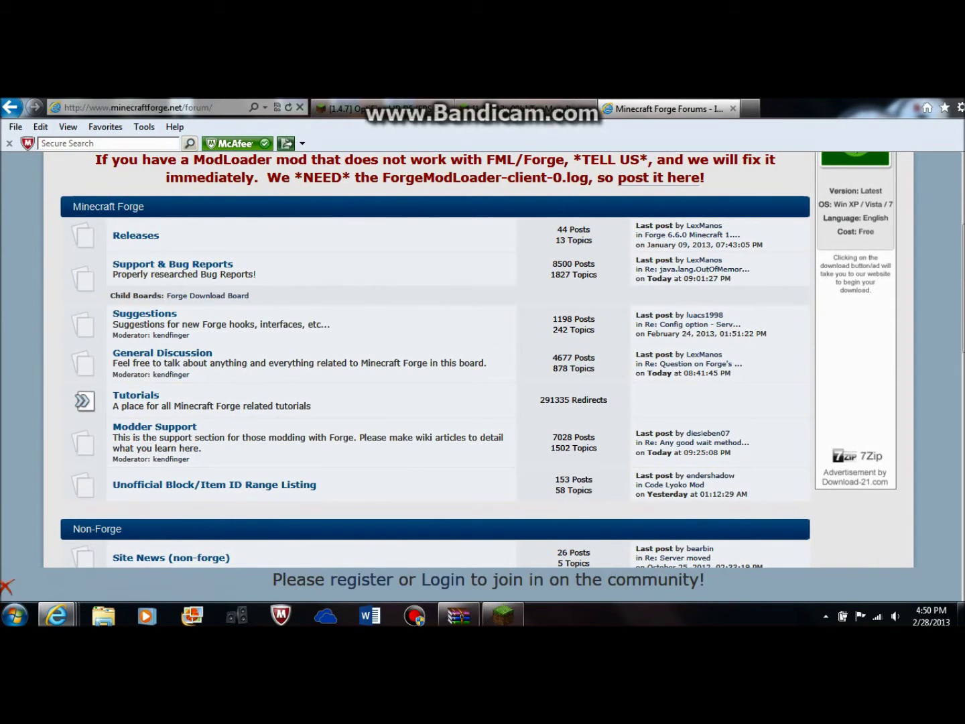
scroll(137, 269, up, 1)
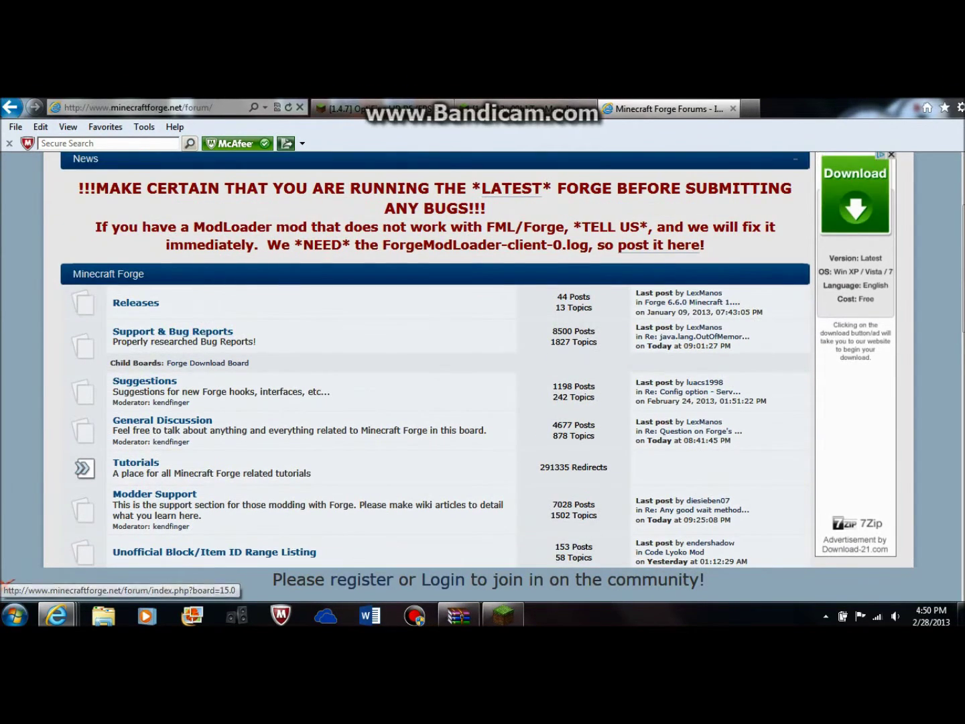
click(131, 303)
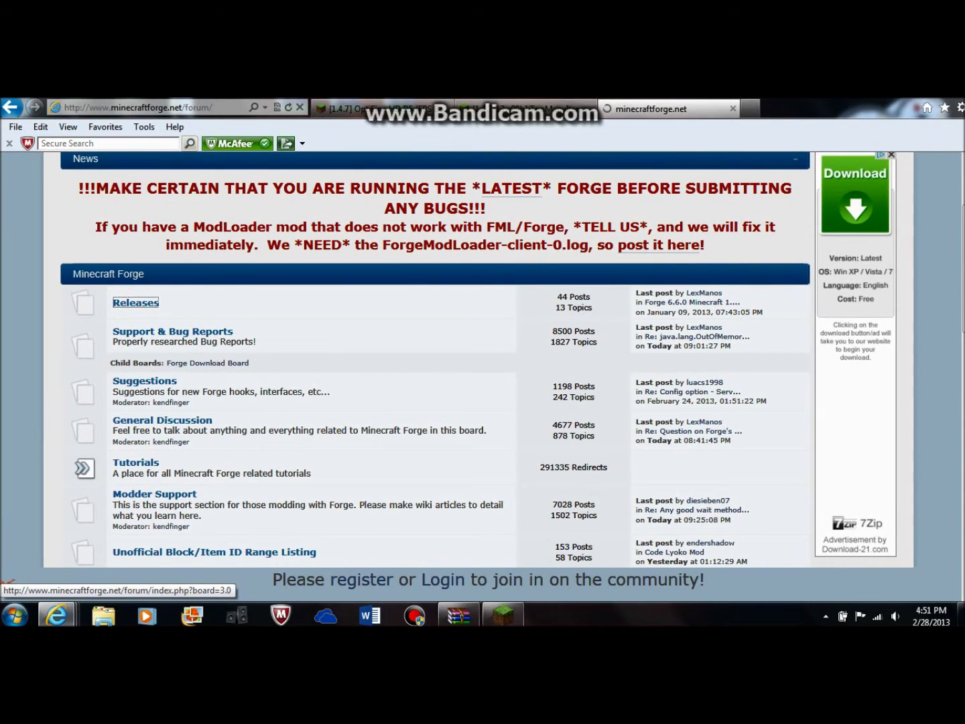
scroll(179, 316, down, 1)
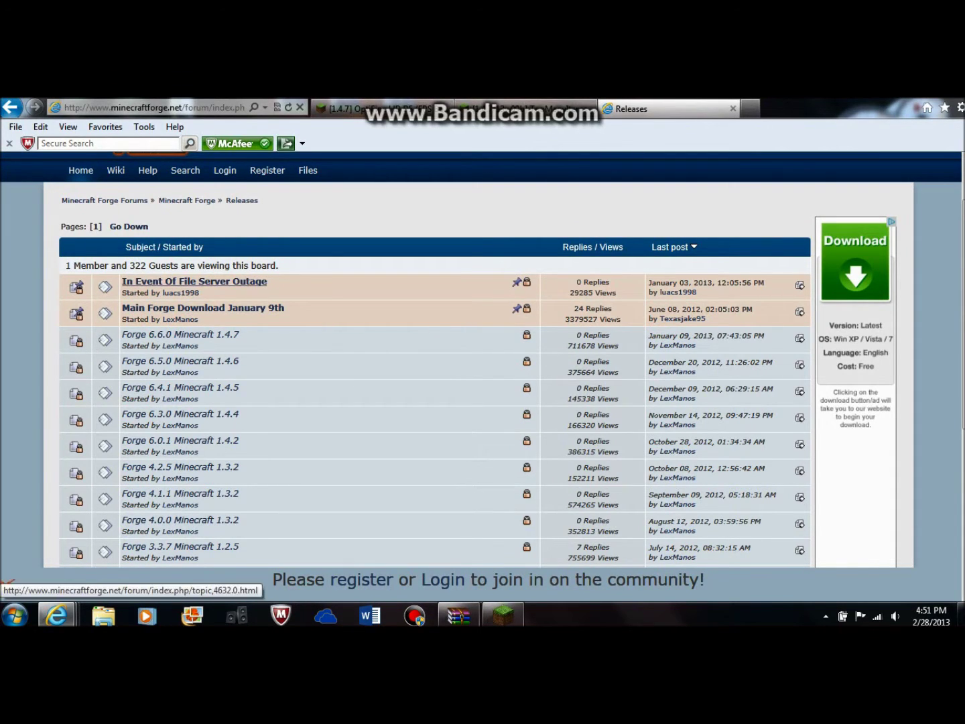
click(202, 308)
double_click(838, 106)
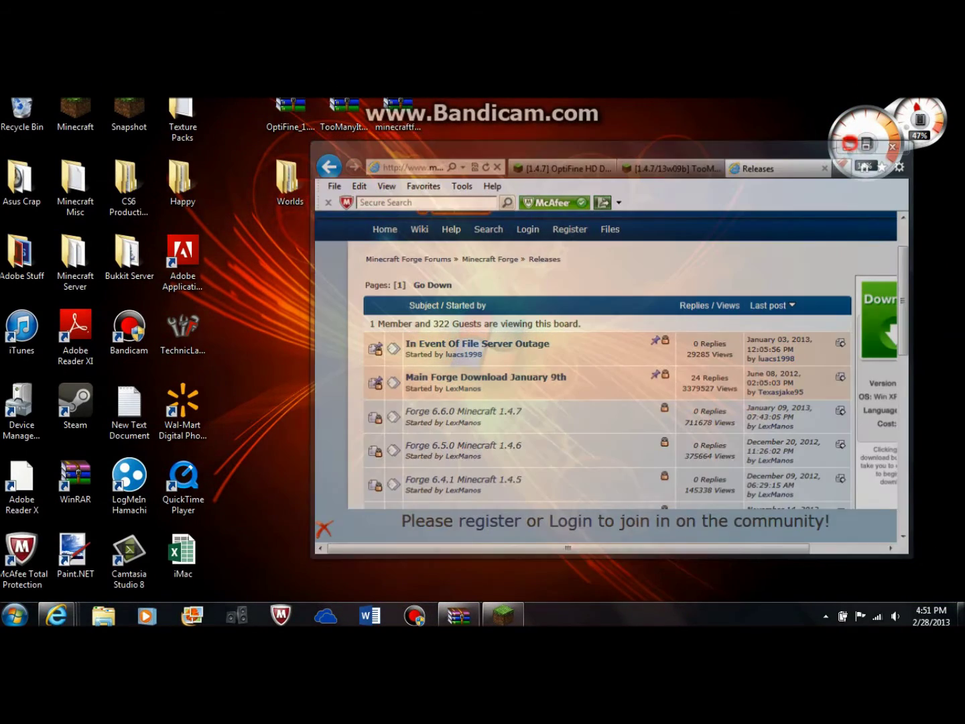
click(849, 143)
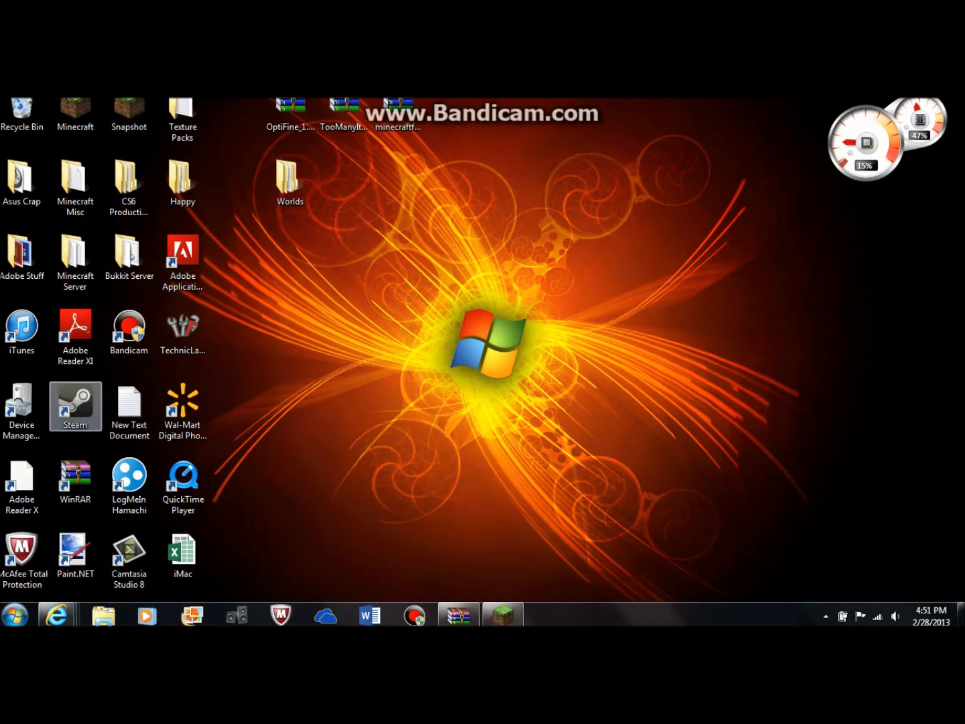
Open the minecraftforge-universal-1.4.7-6.6.0.497.zip archive from the desktop in WinRAR and snap its window to the left half of the screen
click(398, 113)
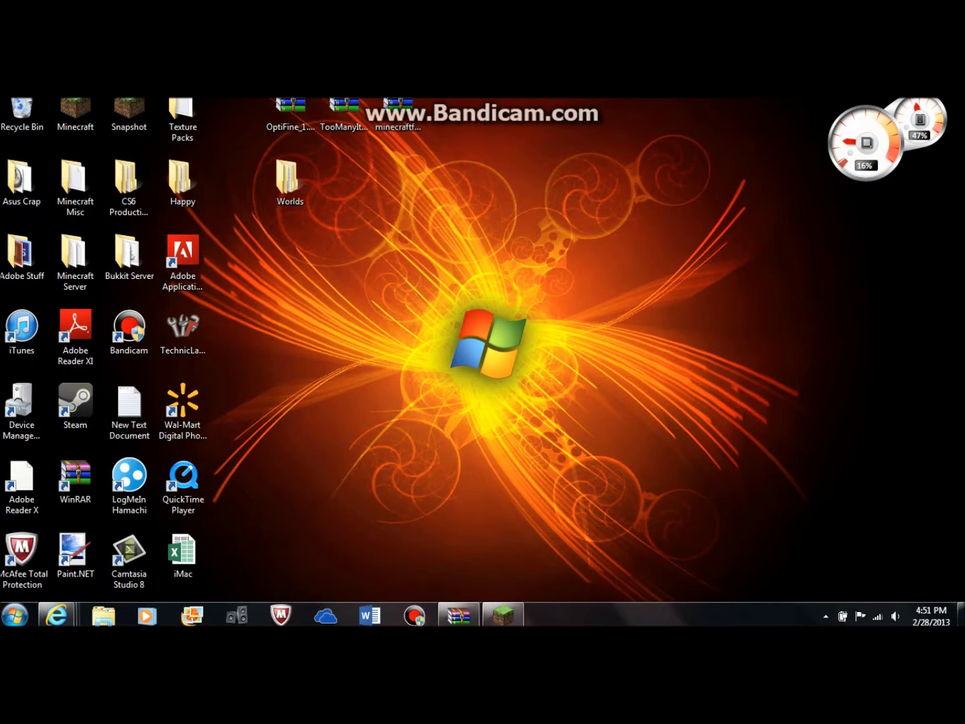
double_click(398, 112)
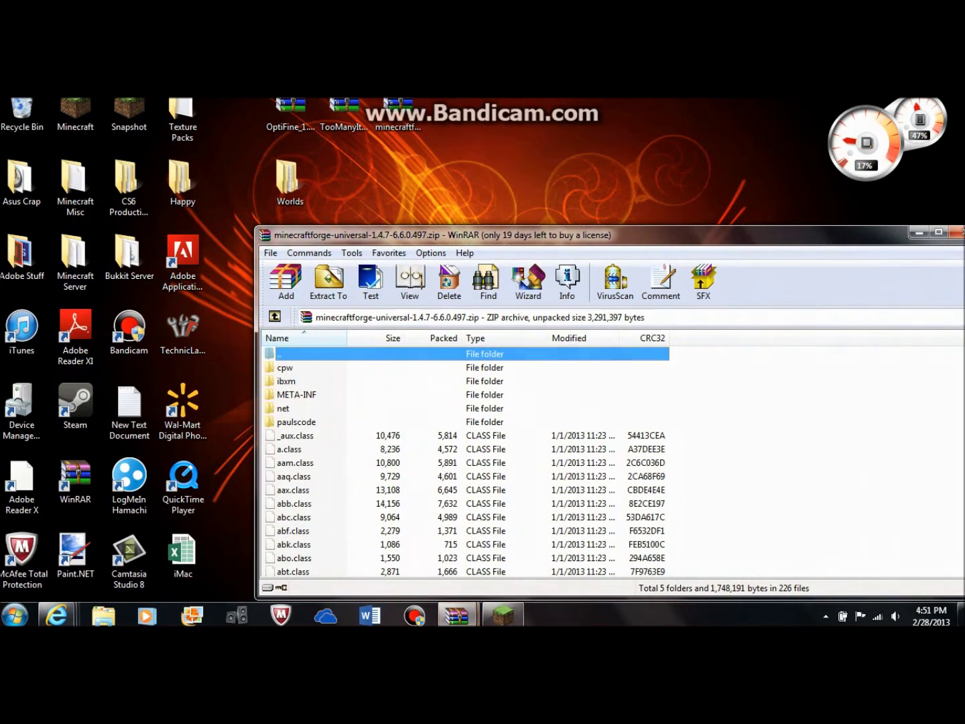
drag(510, 234, 0, 188)
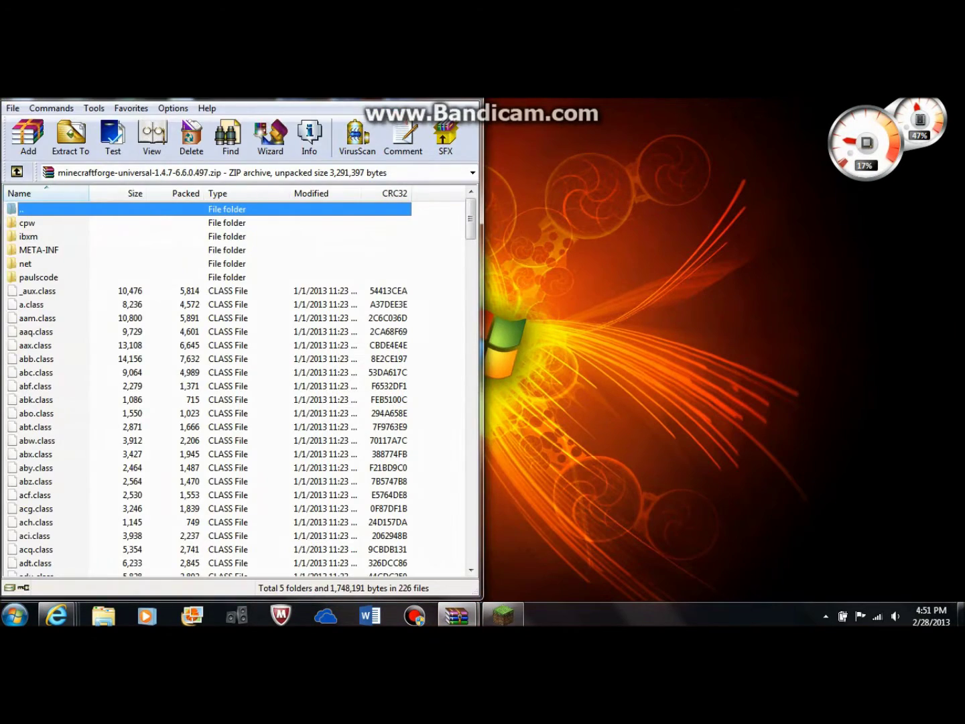
Close the WinRAR window showing minecraft.jar, keeping the Forge archive open
click(457, 616)
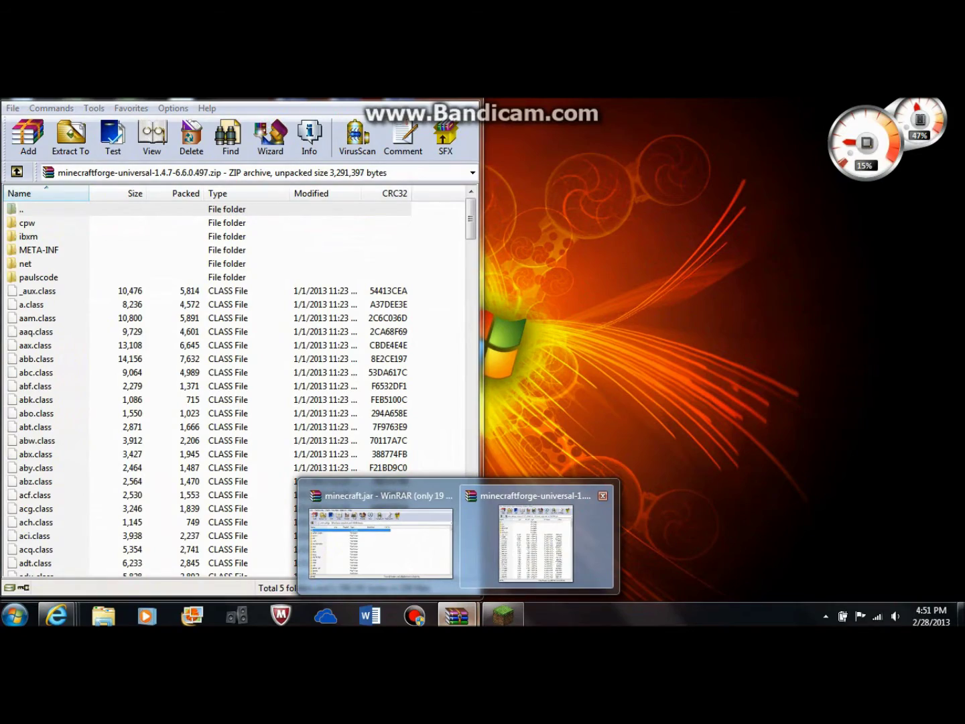
mouse_move(380, 530)
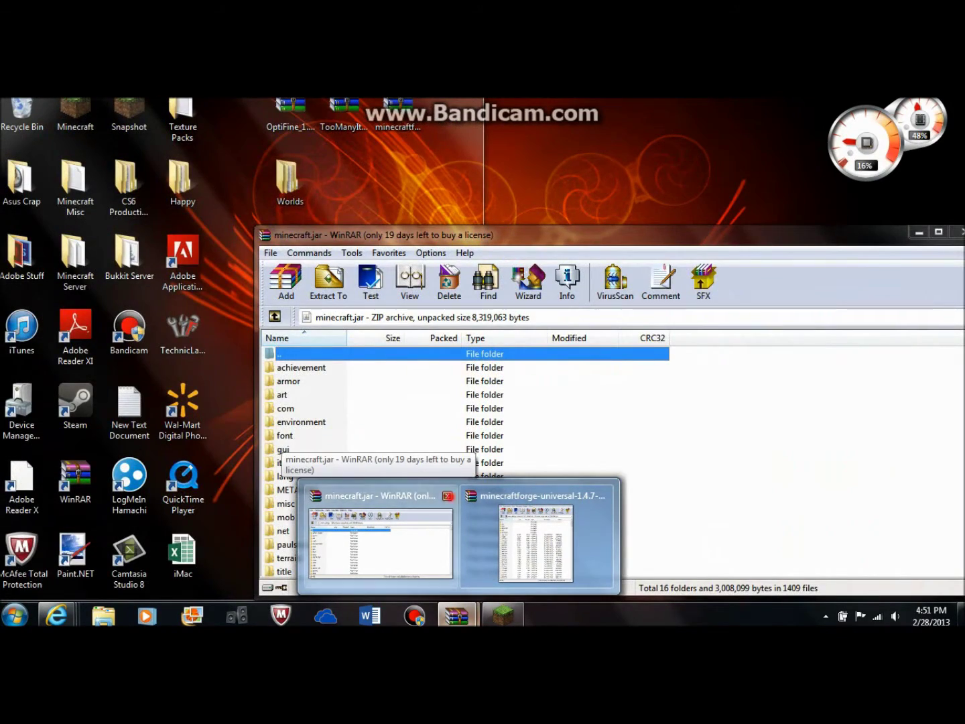
click(447, 496)
Search Windows for %AppData%, open the Roaming folder, and snap its window beside the Forge archive
key(super)
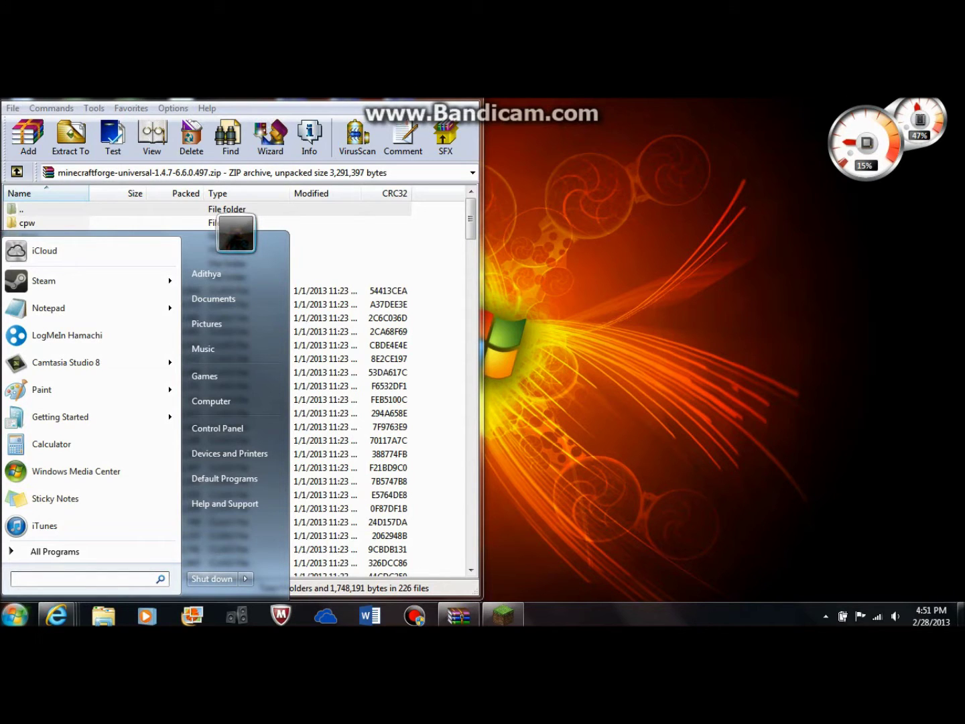
text(%)
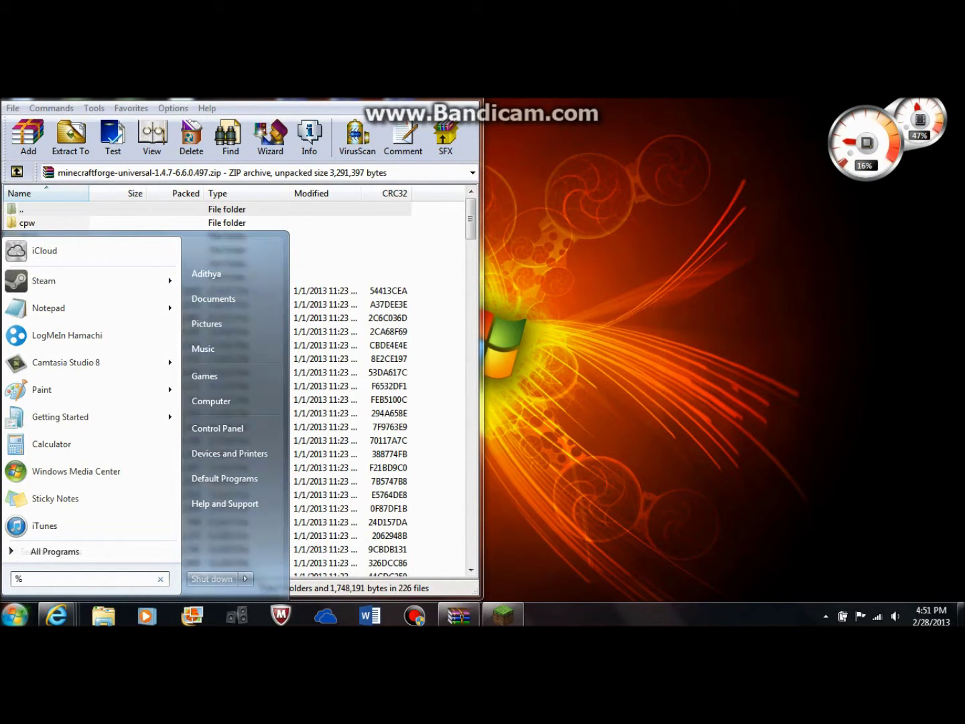
text(A)
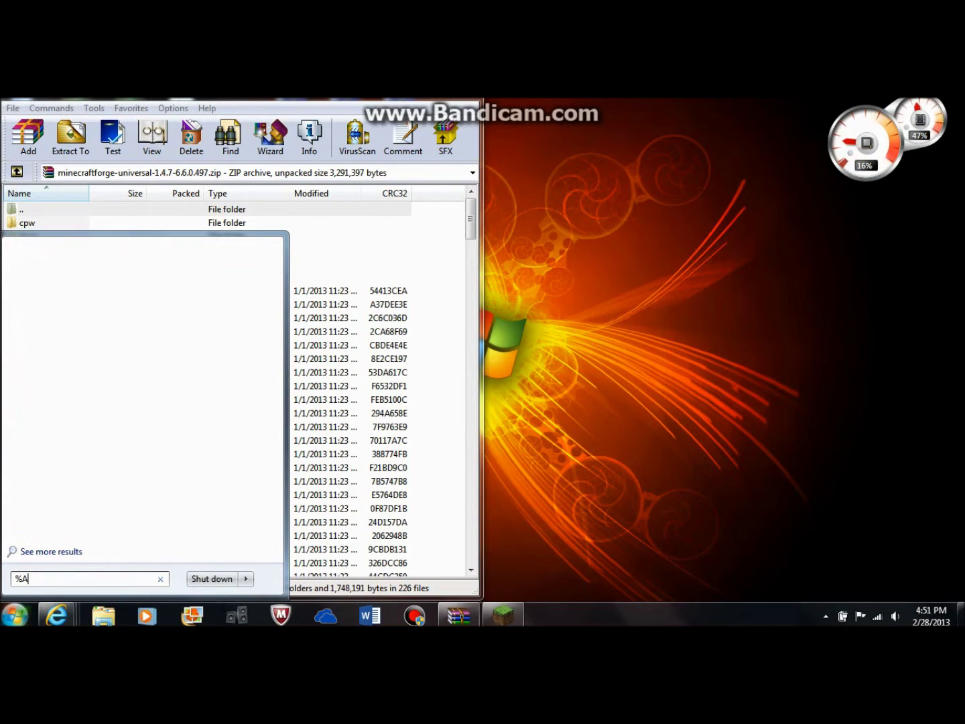
text(ppData)
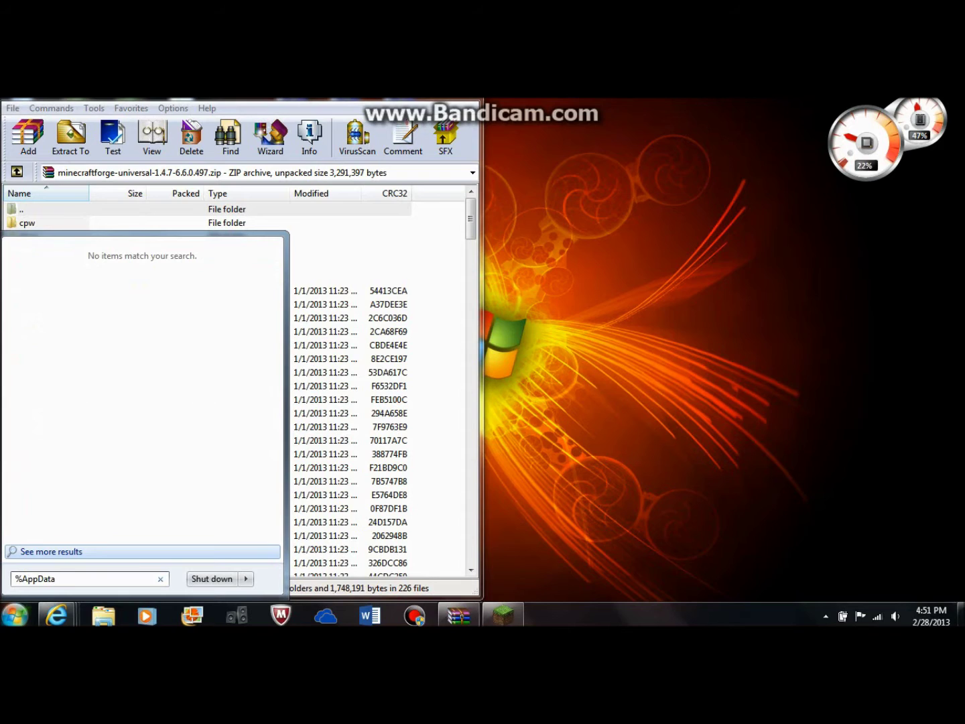
text(%)
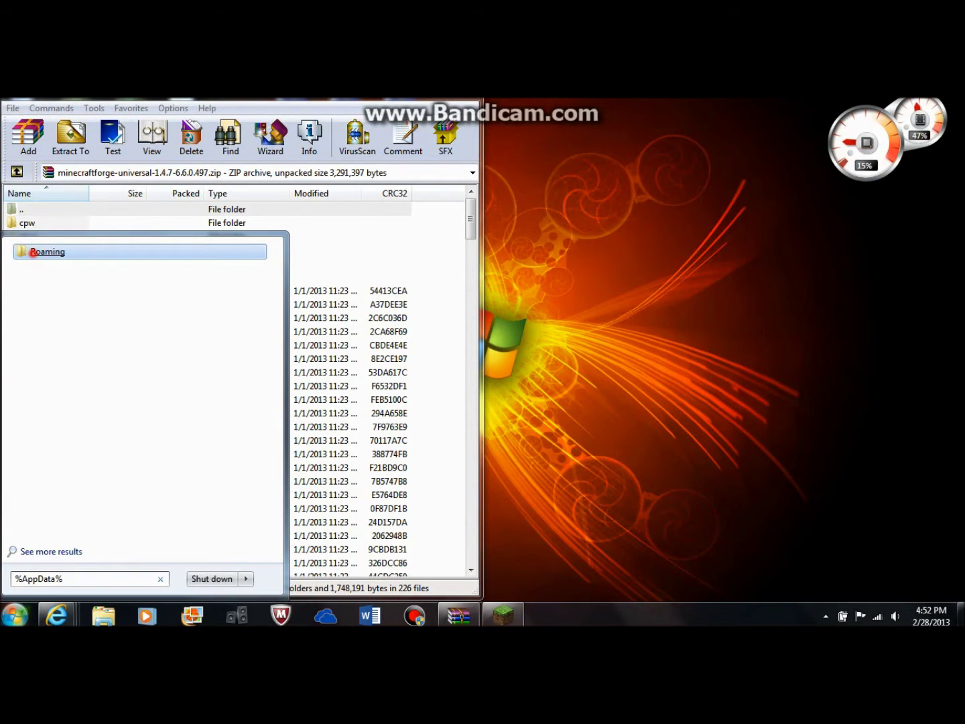
click(33, 252)
drag(362, 165, 543, 210)
drag(647, 205, 964, 239)
Open the bin folder inside .minecraft and select the minecraft executable jar file
scroll(690, 433, down, 2)
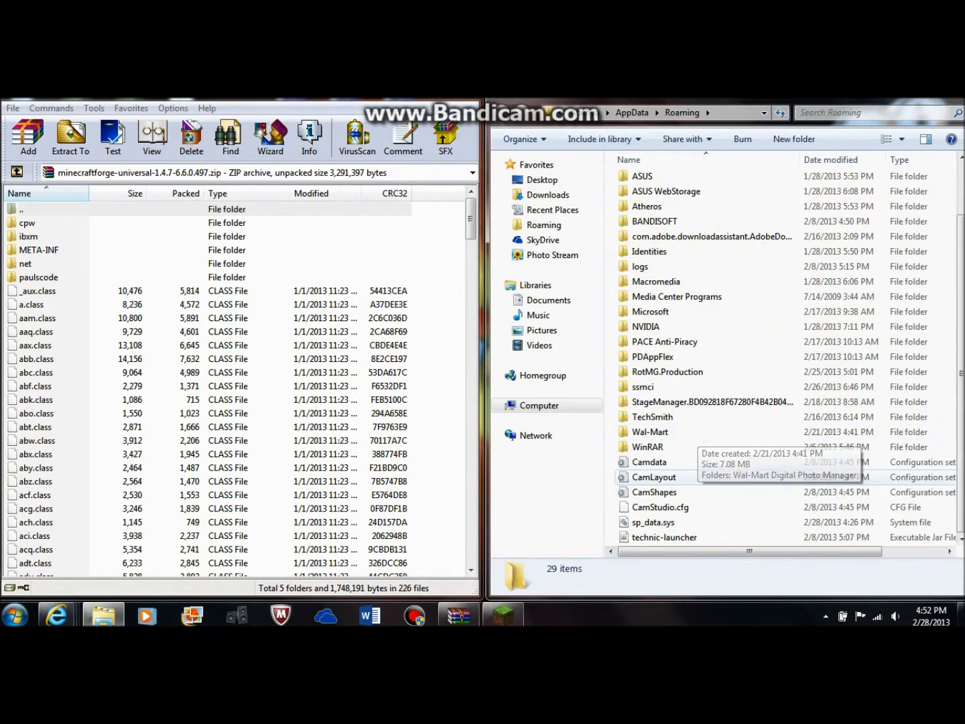
scroll(691, 469, up, 2)
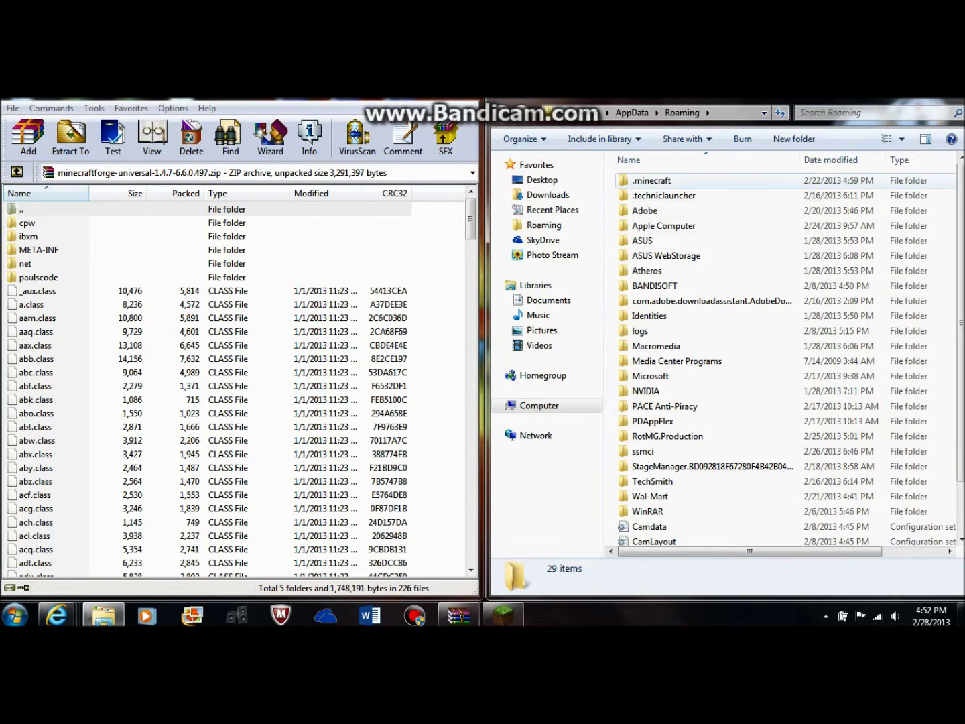
double_click(643, 180)
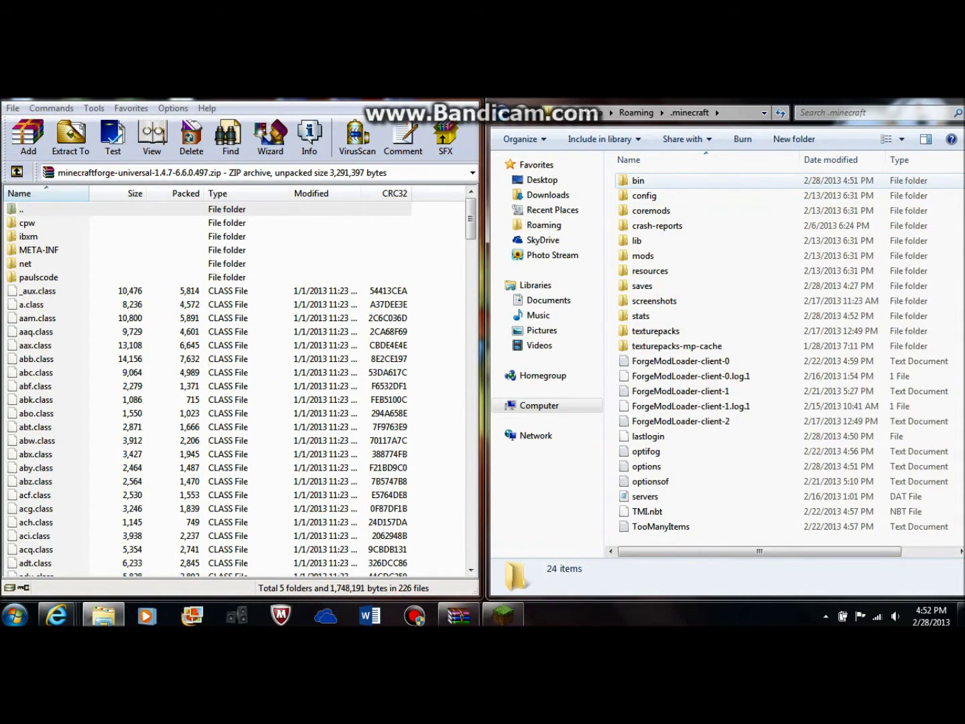
double_click(638, 180)
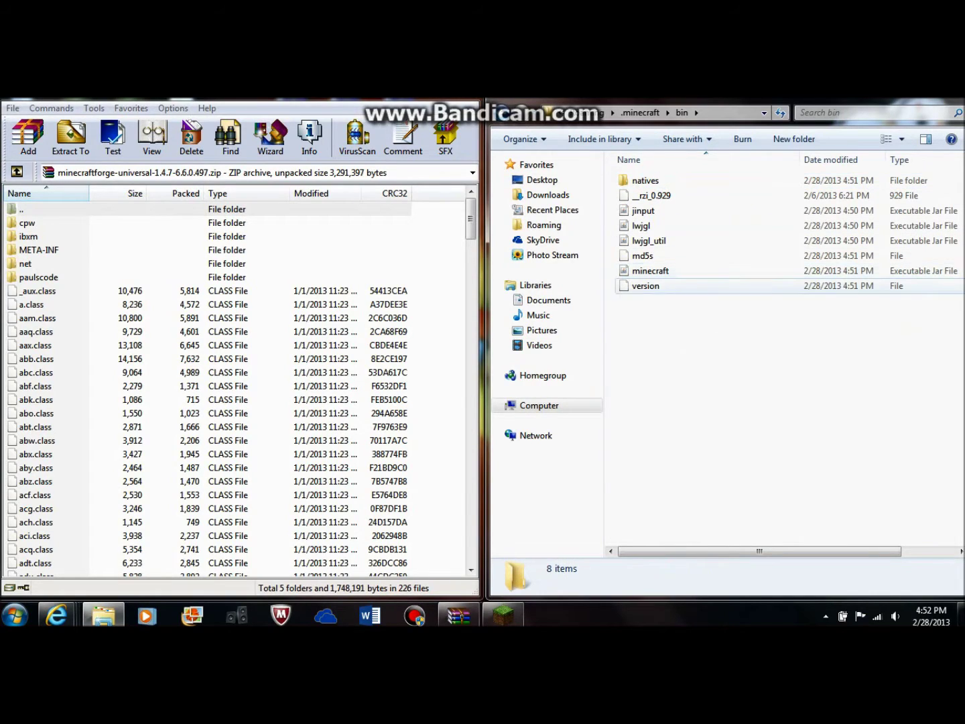
click(656, 271)
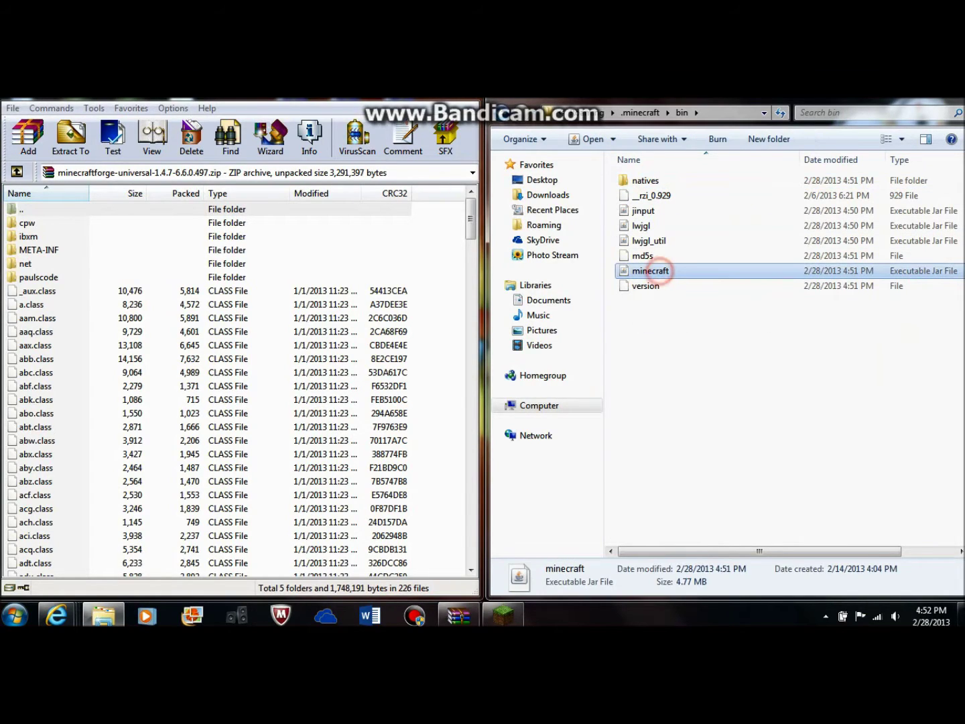
Open the minecraft jar file with WinRAR archiver and snap its window beside the Forge archive
right_click(658, 271)
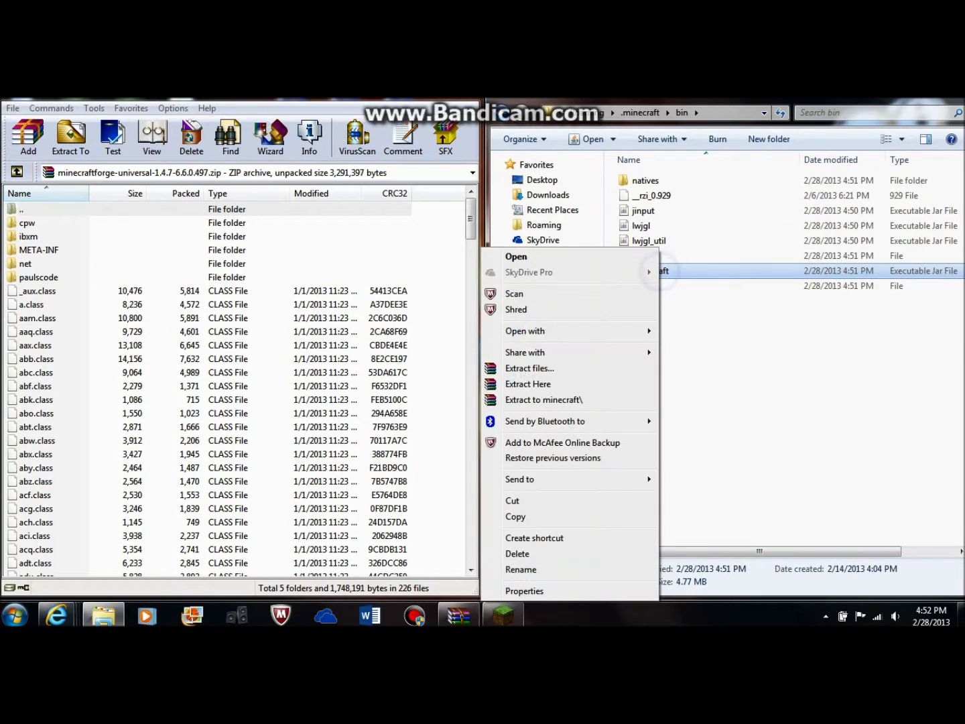
mouse_move(525, 331)
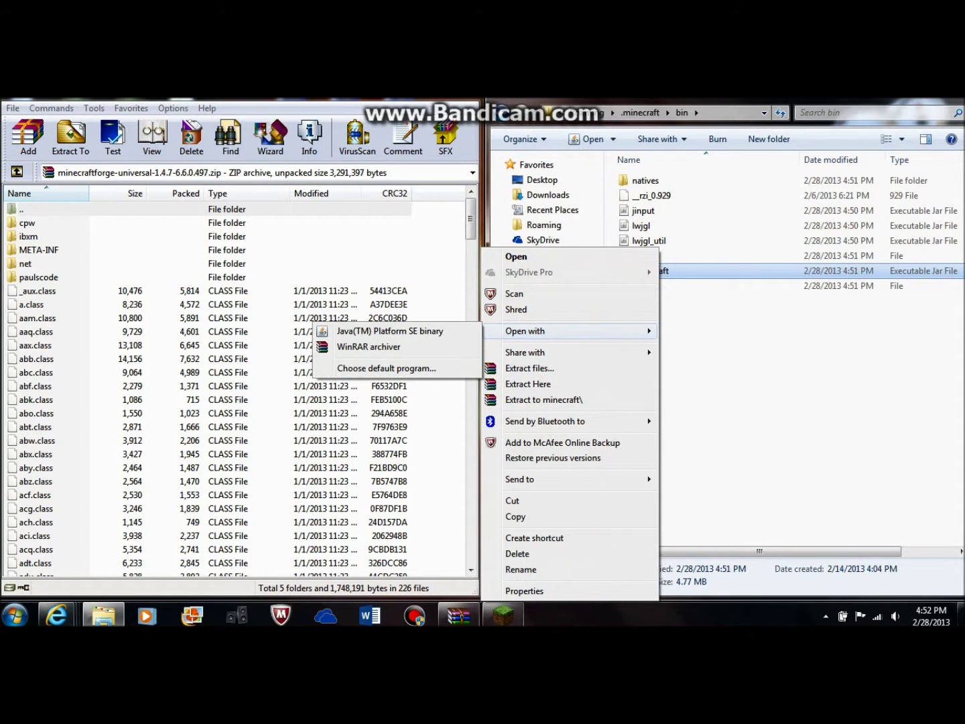
click(390, 347)
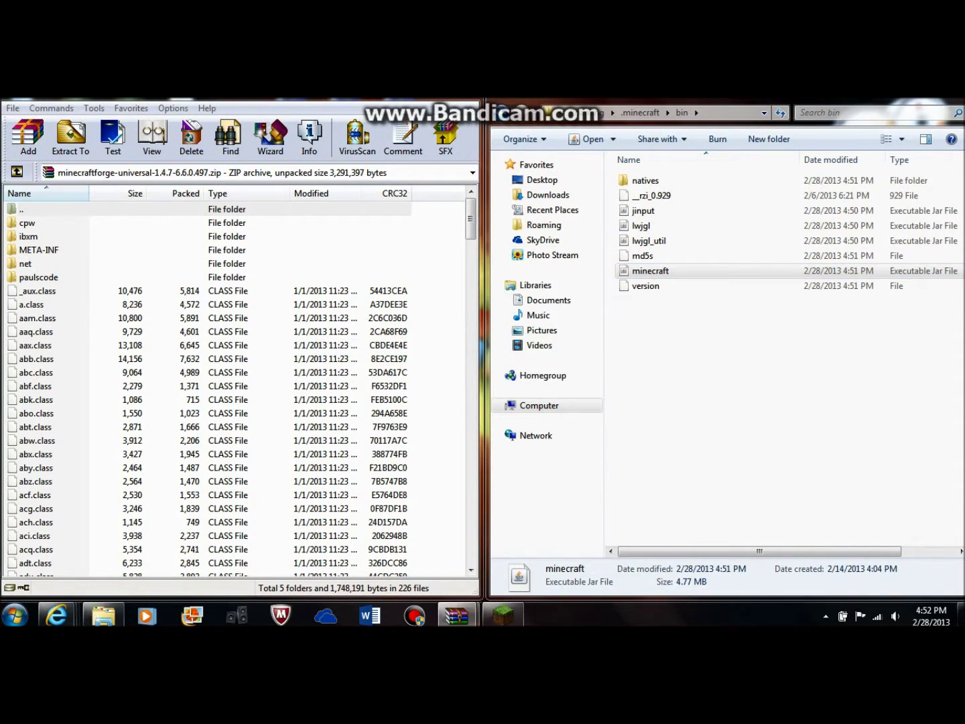
drag(498, 237, 964, 240)
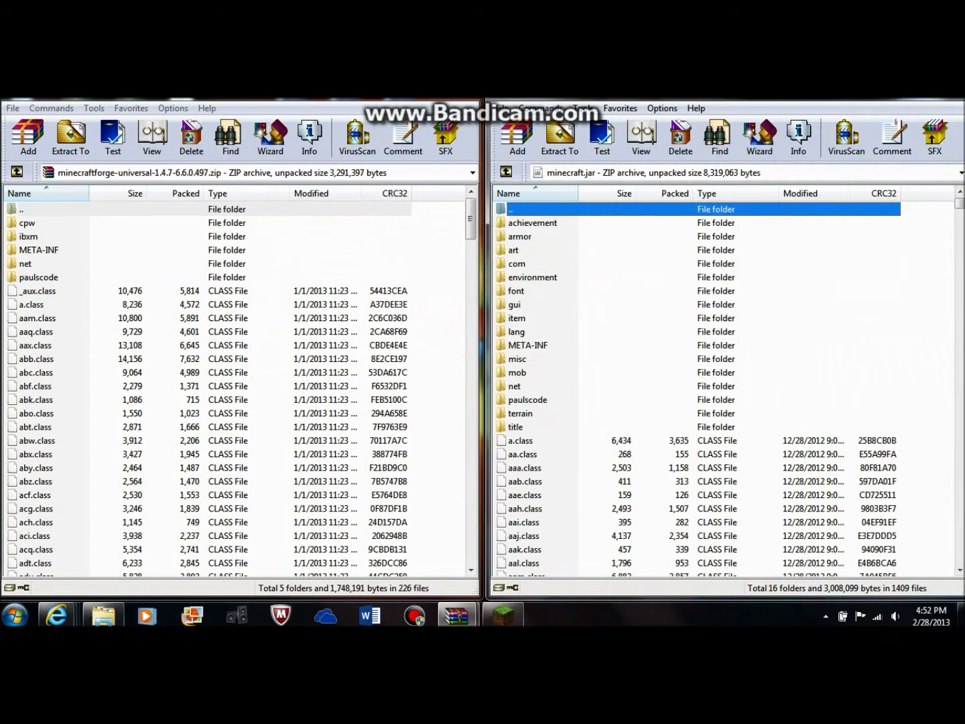
Examine the files inside the META-INF folder of minecraft.jar and return to the archive's root
click(531, 345)
double_click(522, 346)
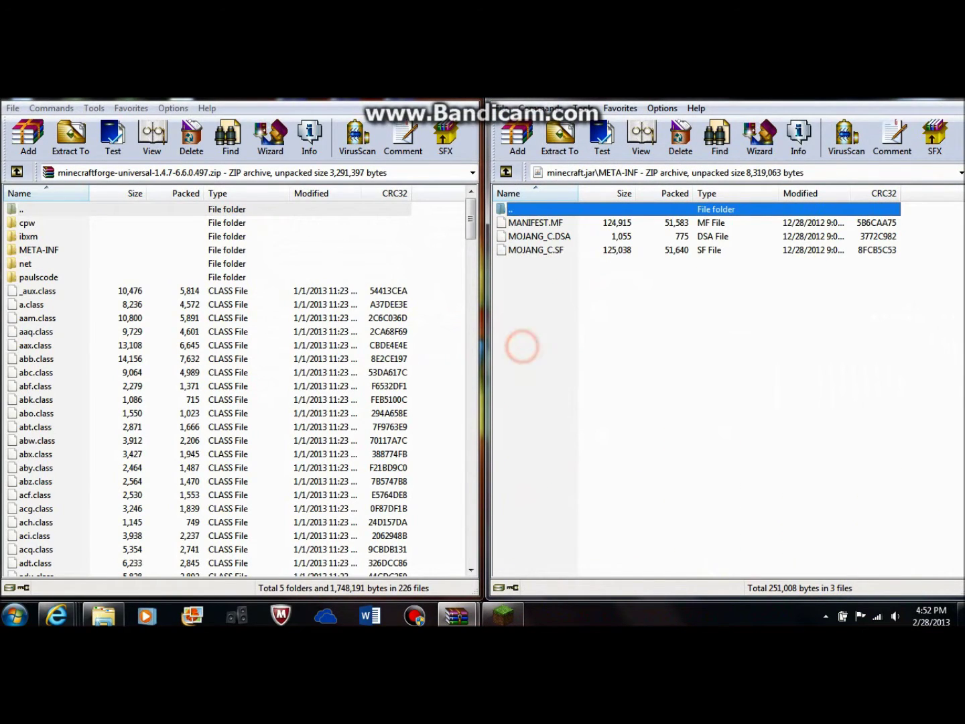
click(530, 251)
click(523, 236)
click(538, 222)
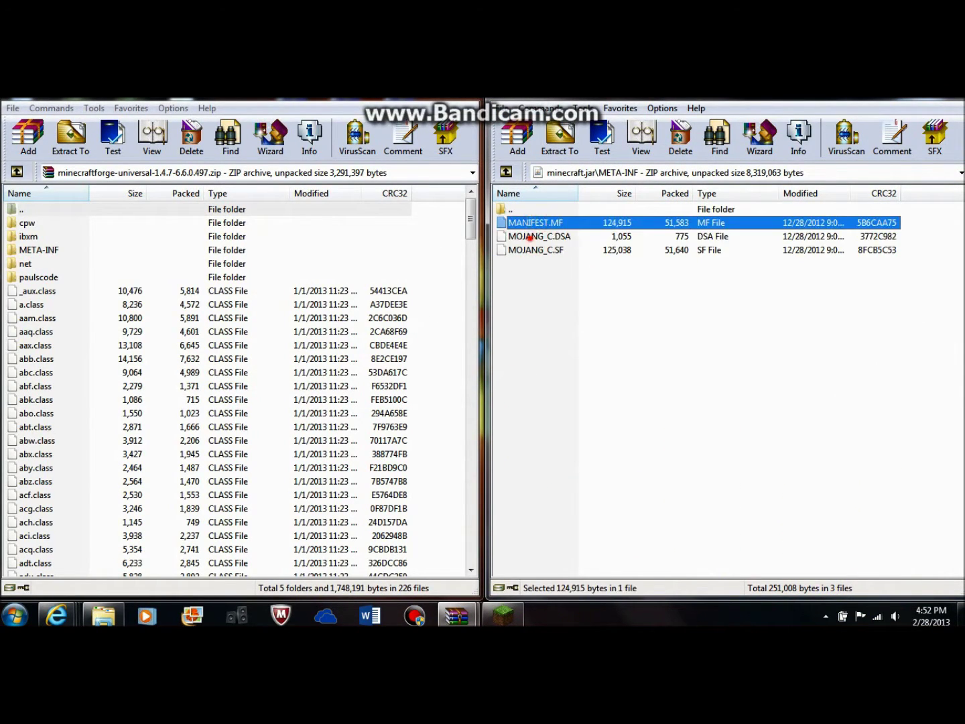
click(529, 238)
click(529, 249)
click(528, 237)
click(530, 222)
click(506, 172)
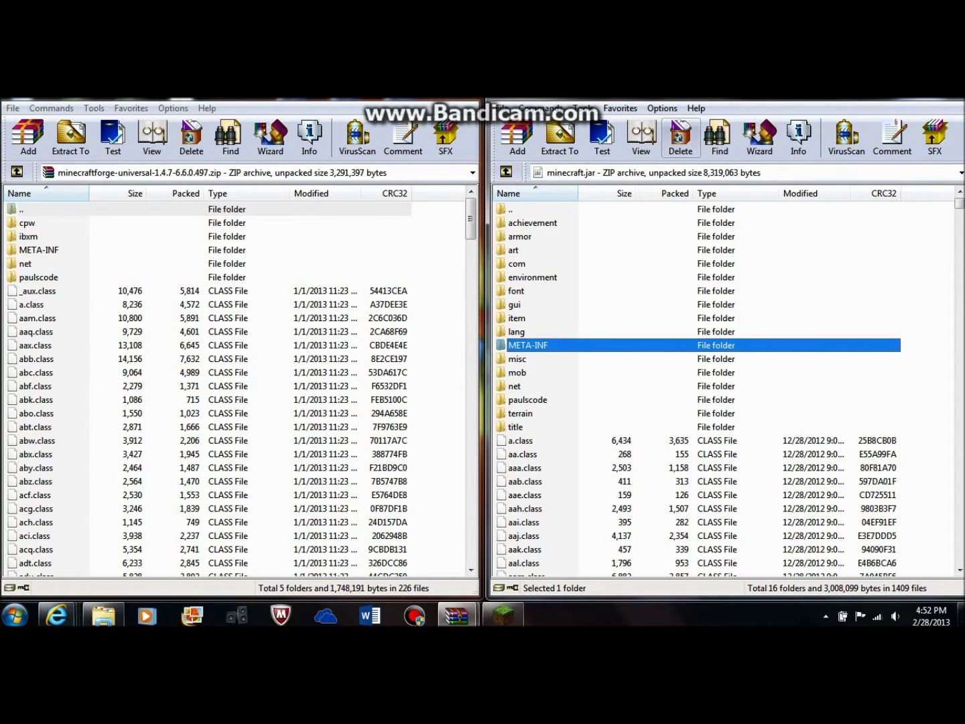
Try to delete the META-INF folder from minecraft.jar
click(681, 141)
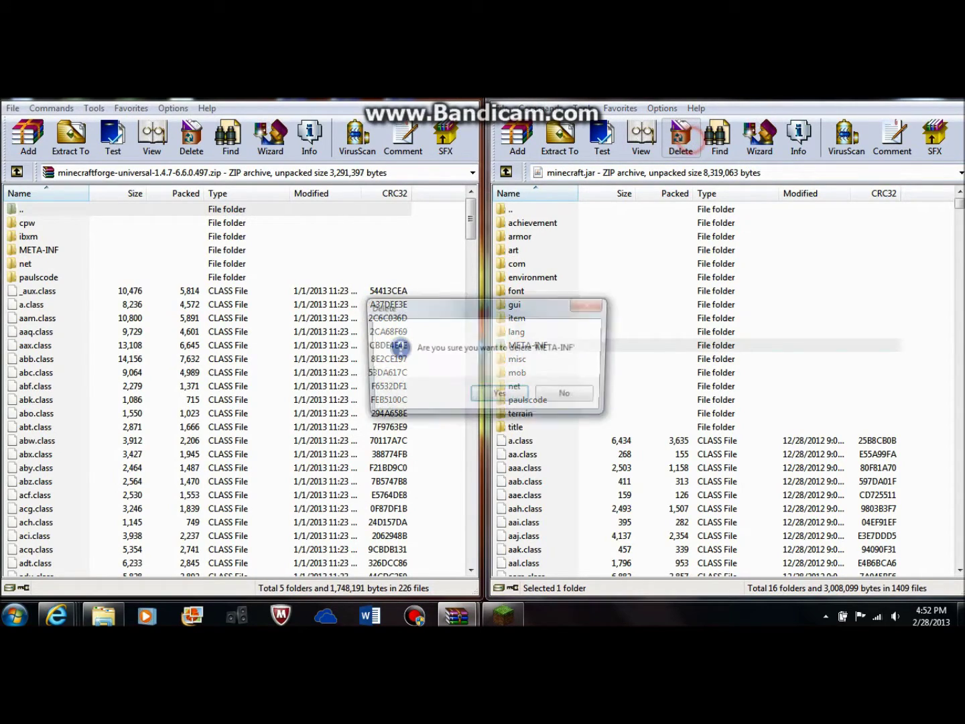
click(520, 389)
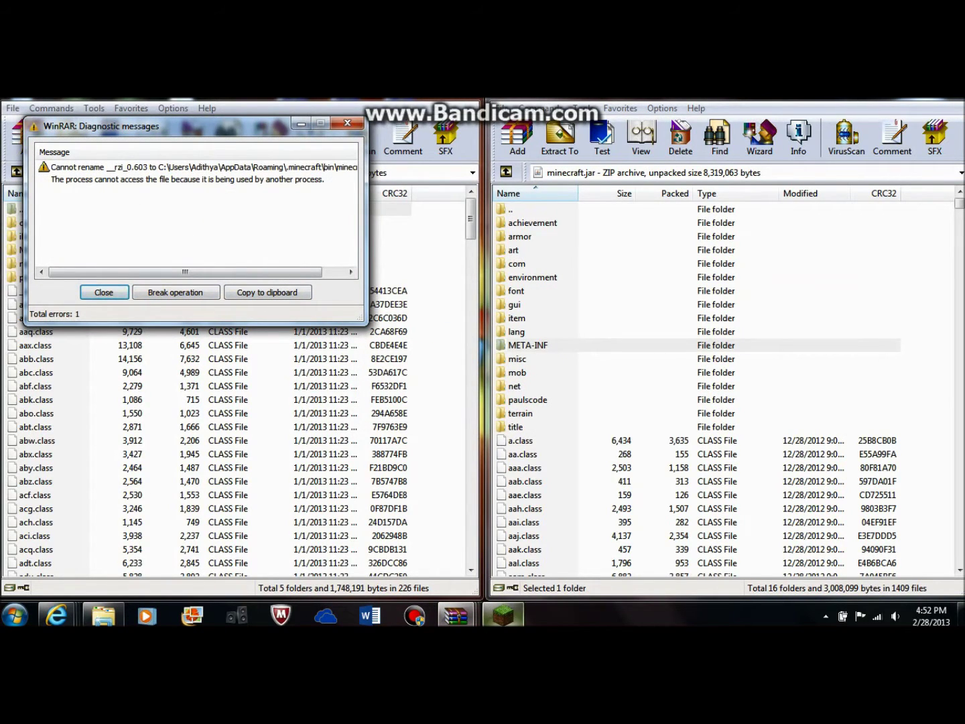
Quit the running Minecraft game, then delete the META-INF folder from minecraft.jar
click(504, 614)
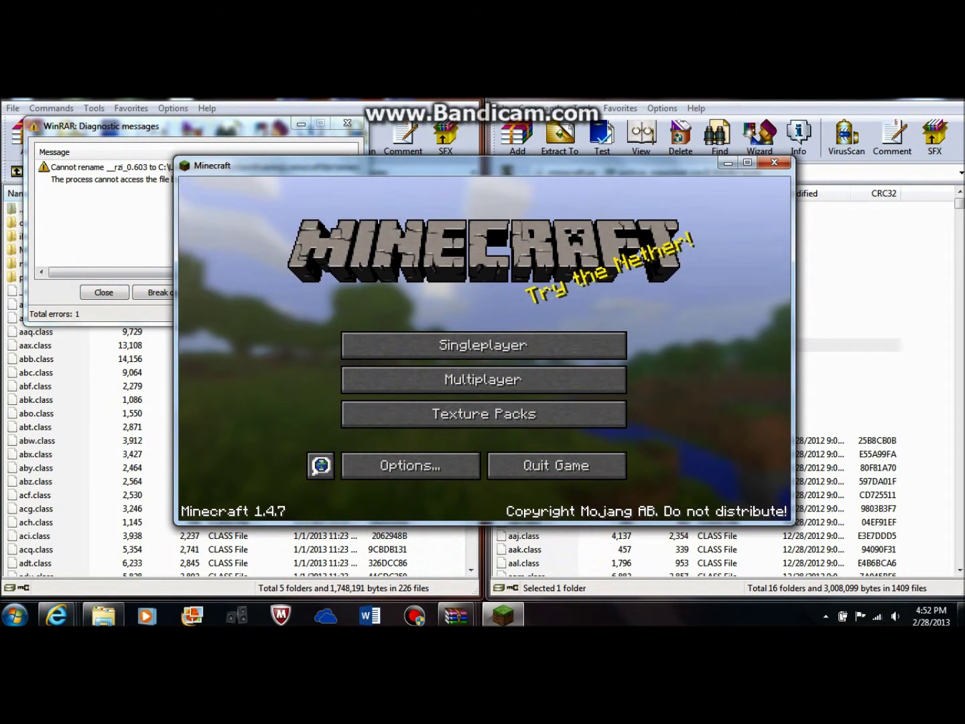
click(553, 470)
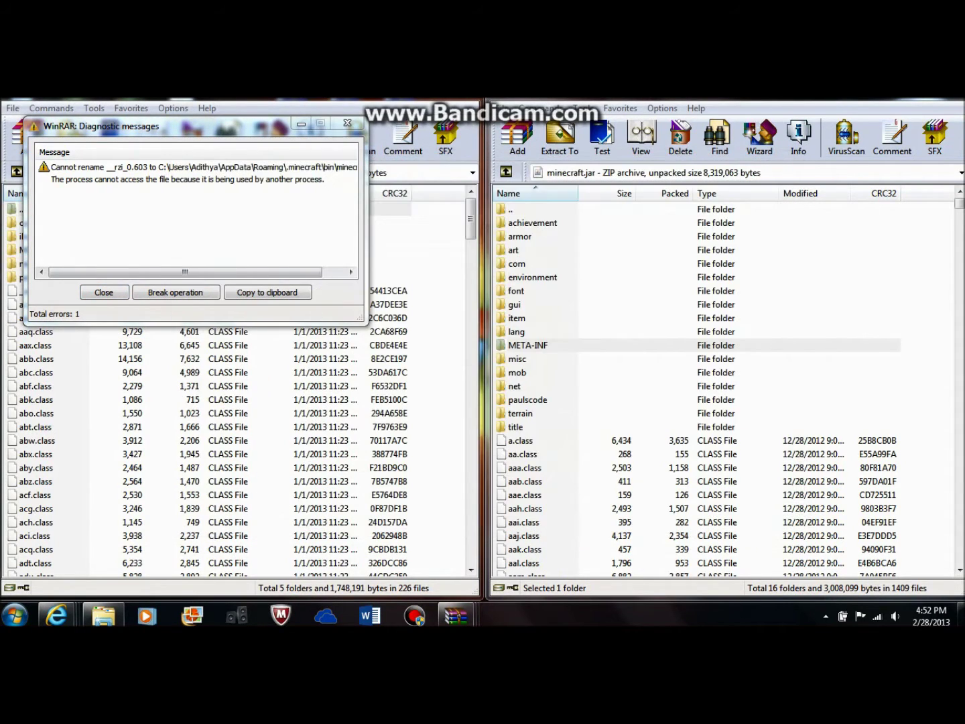
click(347, 123)
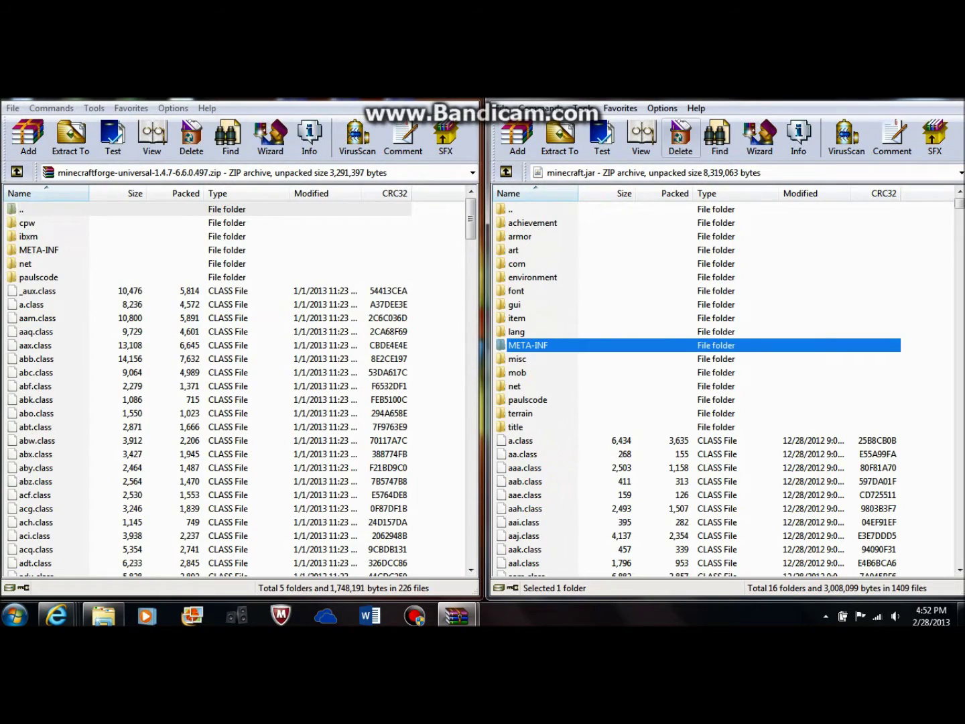
click(673, 140)
click(500, 395)
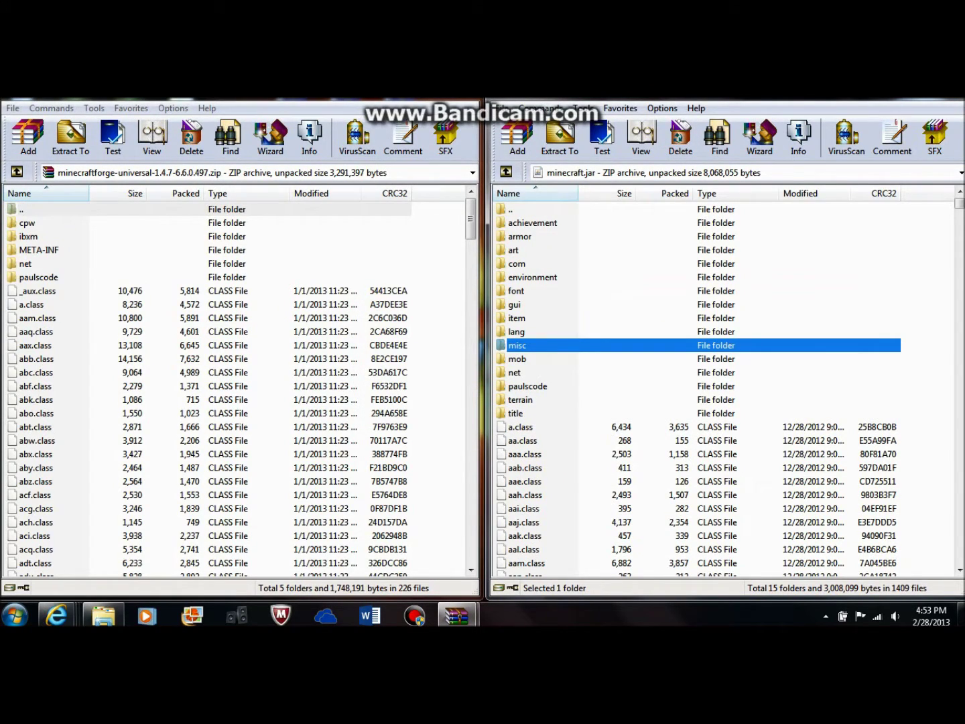
click(31, 223)
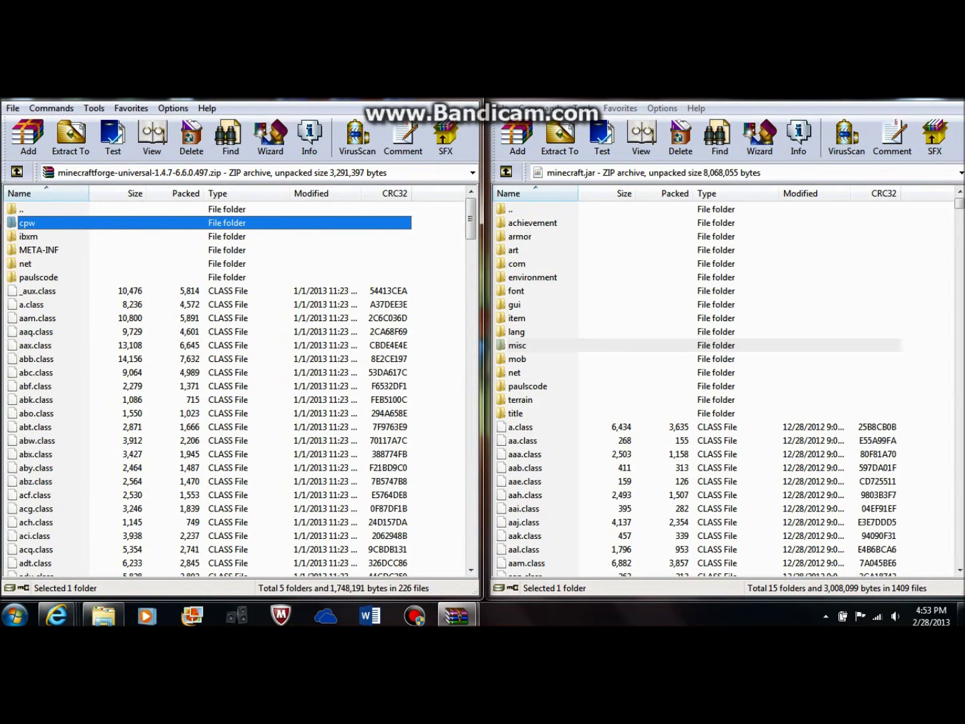
drag(268, 93, 432, 185)
drag(201, 184, 0, 167)
click(17, 212)
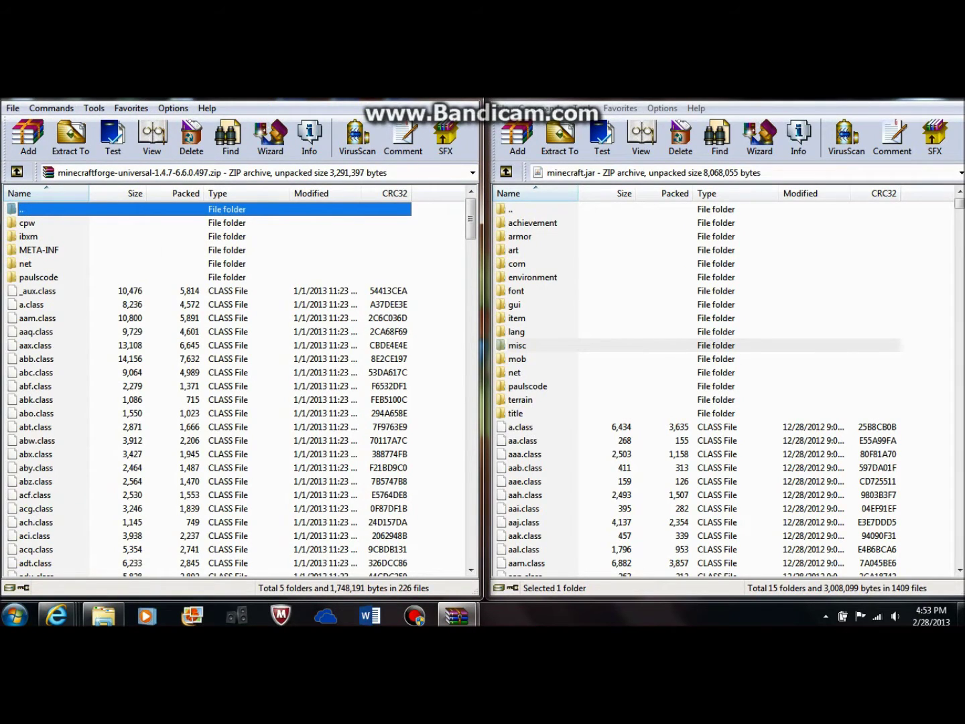
Select all folders and files in the Forge archive and add them to minecraft.jar with the default archiving settings
click(21, 223)
drag(417, 223, 228, 584)
drag(418, 508, 418, 569)
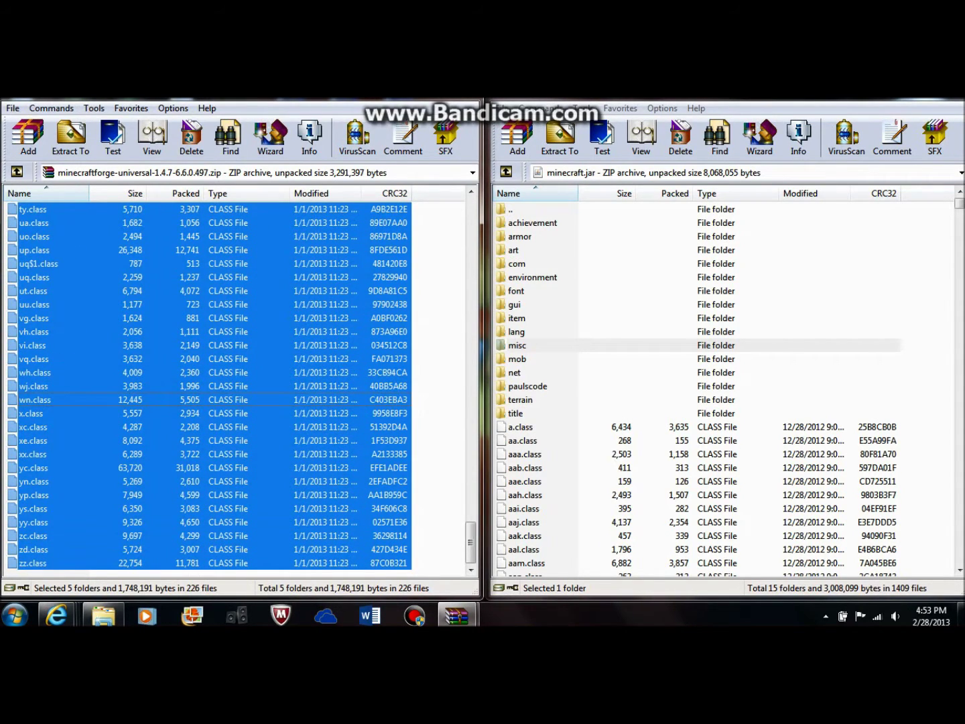
drag(181, 401, 730, 400)
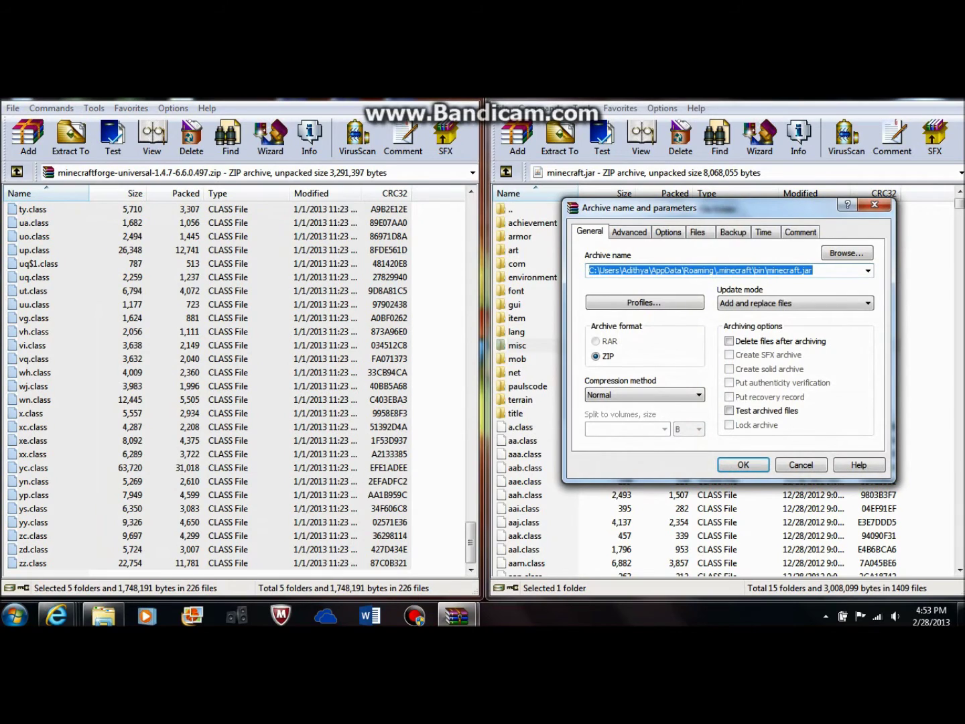
key(Return)
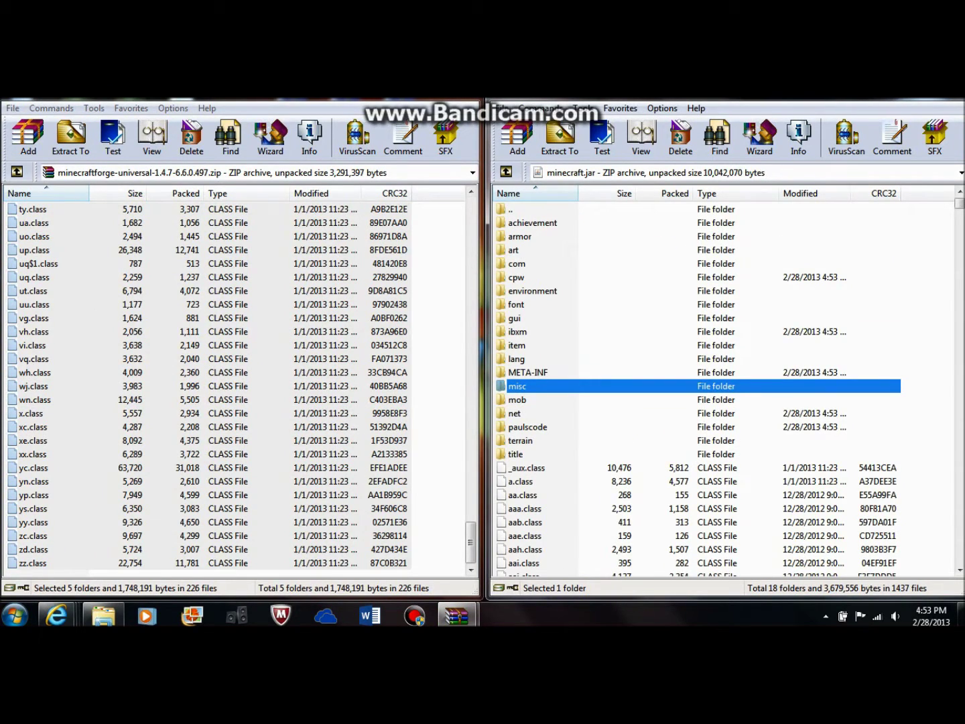
Close the Forge archive window and delete the META-INF folder added to minecraft.jar along with the Forge files
click(524, 371)
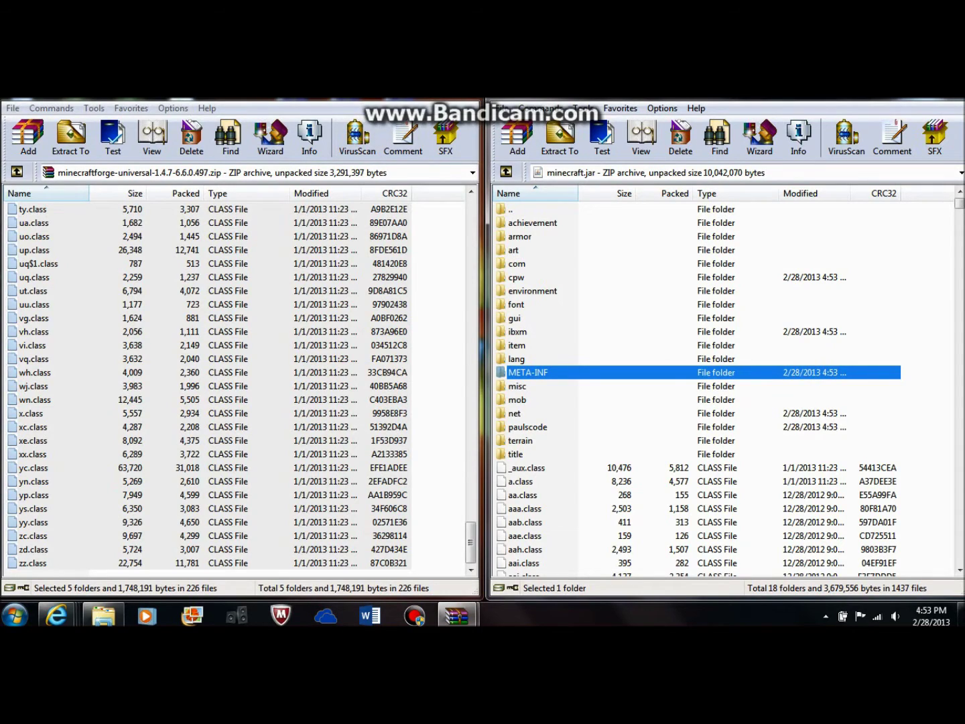
drag(470, 537, 469, 211)
click(65, 248)
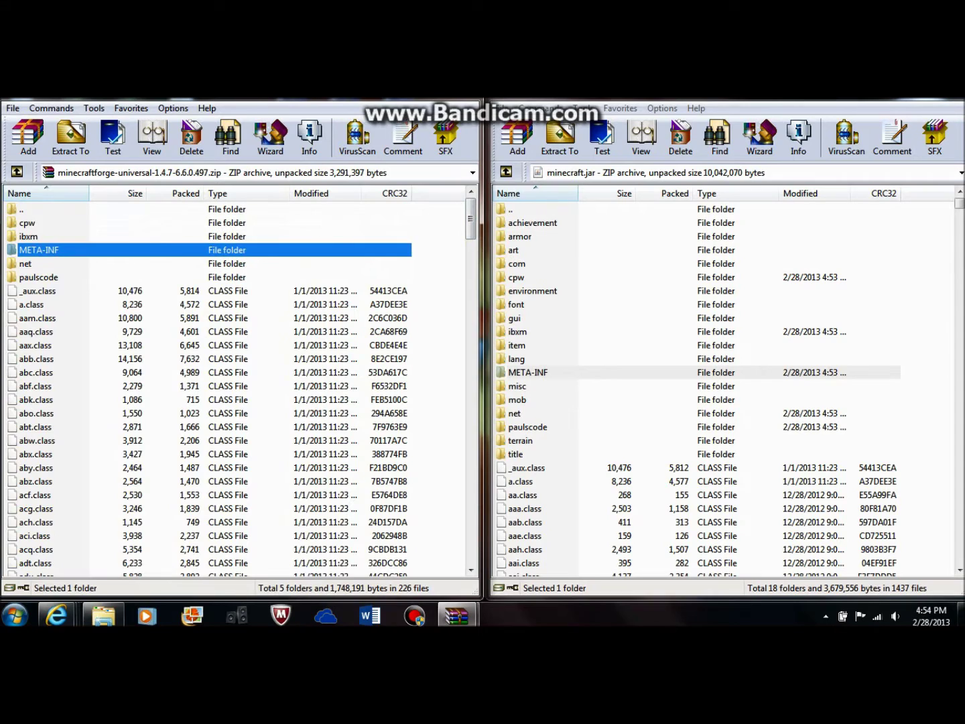
click(438, 254)
drag(427, 100, 410, 207)
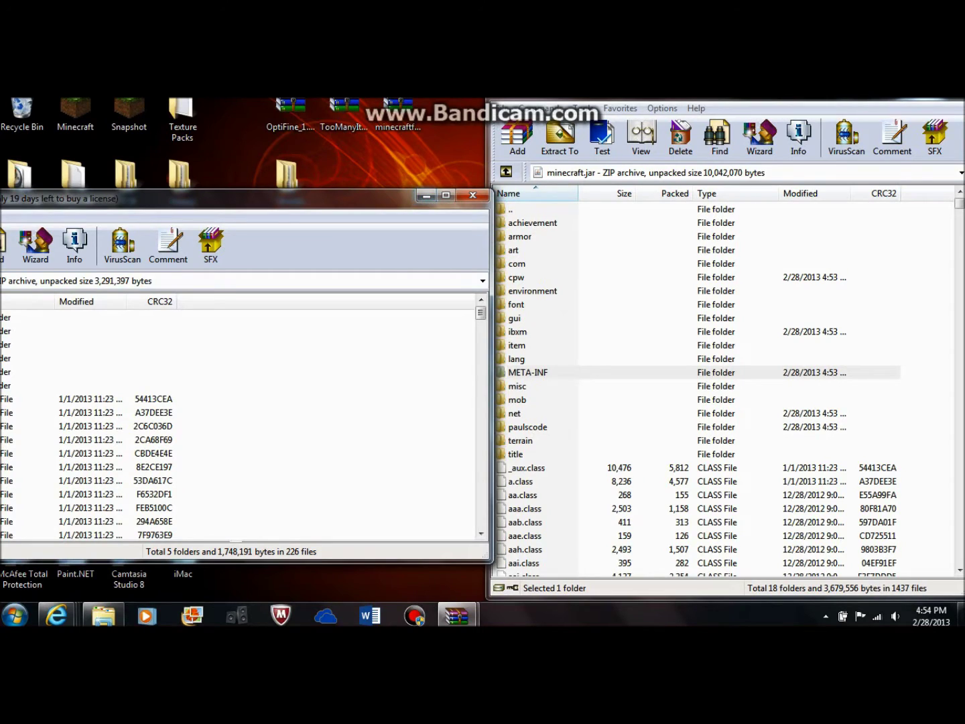
drag(89, 189, 94, 179)
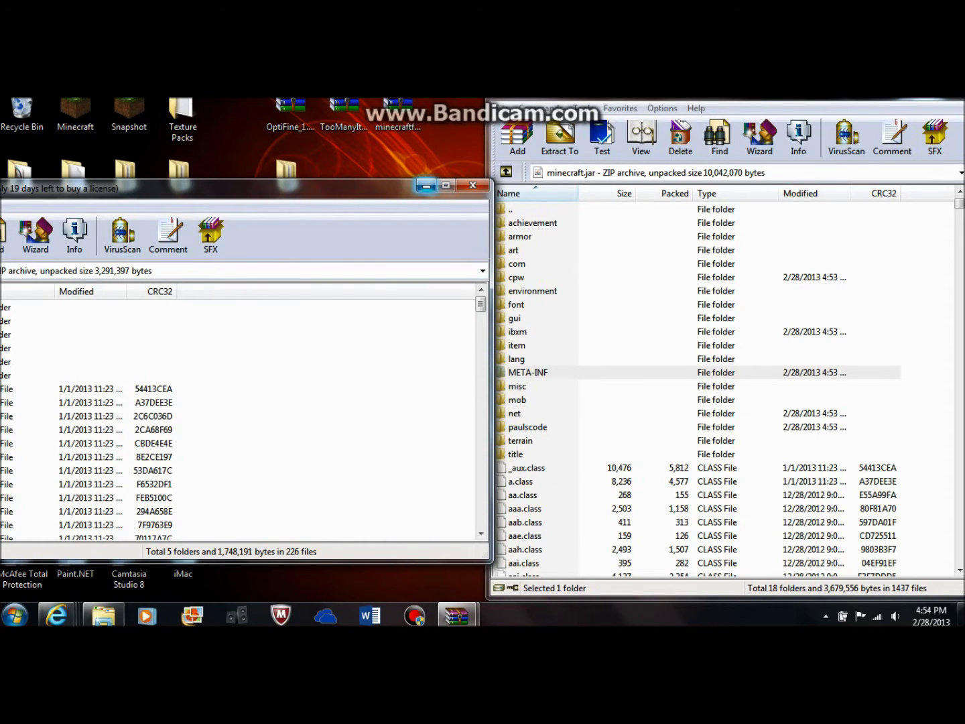
click(473, 185)
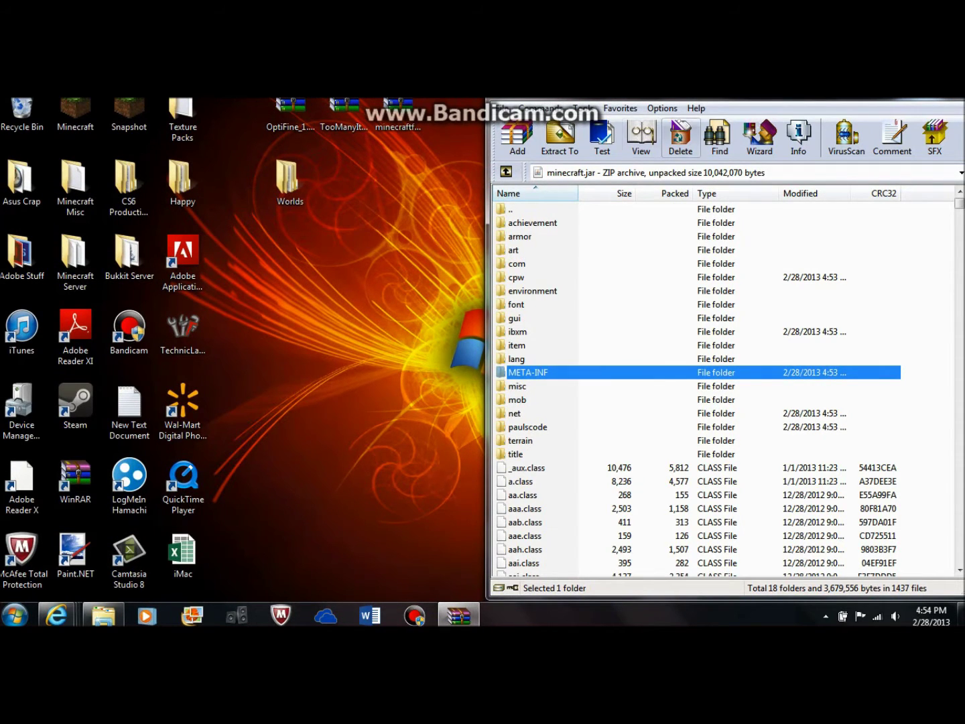
click(681, 134)
key(Return)
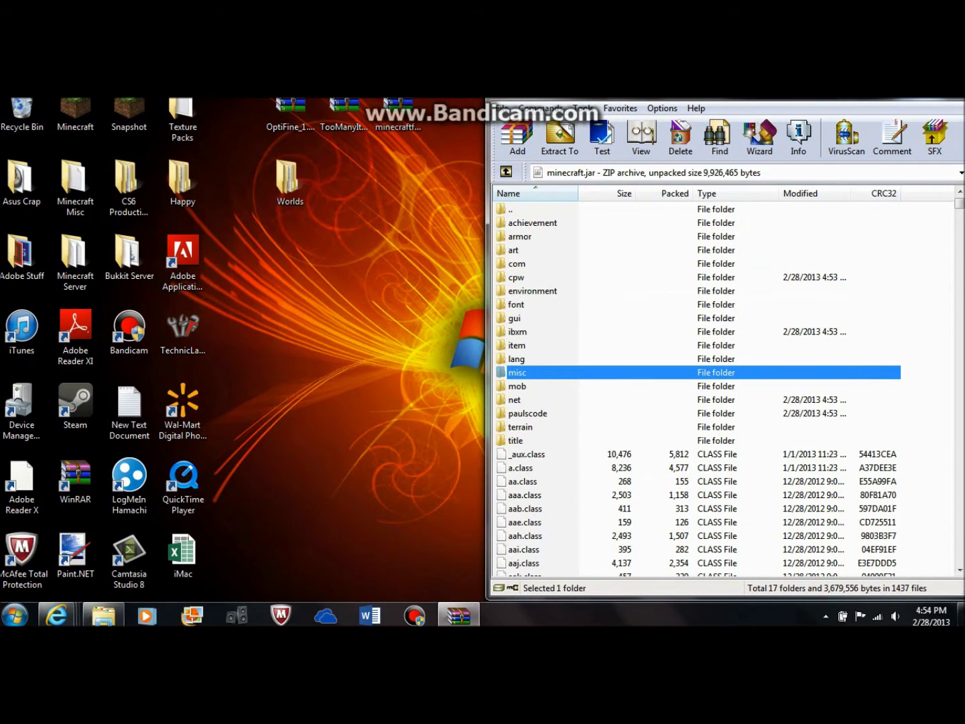
Open TooManyItems2013_01_09_1.4.7.zip from the desktop beside minecraft.jar and add all its files to the jar
double_click(344, 111)
drag(732, 200, 2, 201)
click(178, 234)
click(181, 222)
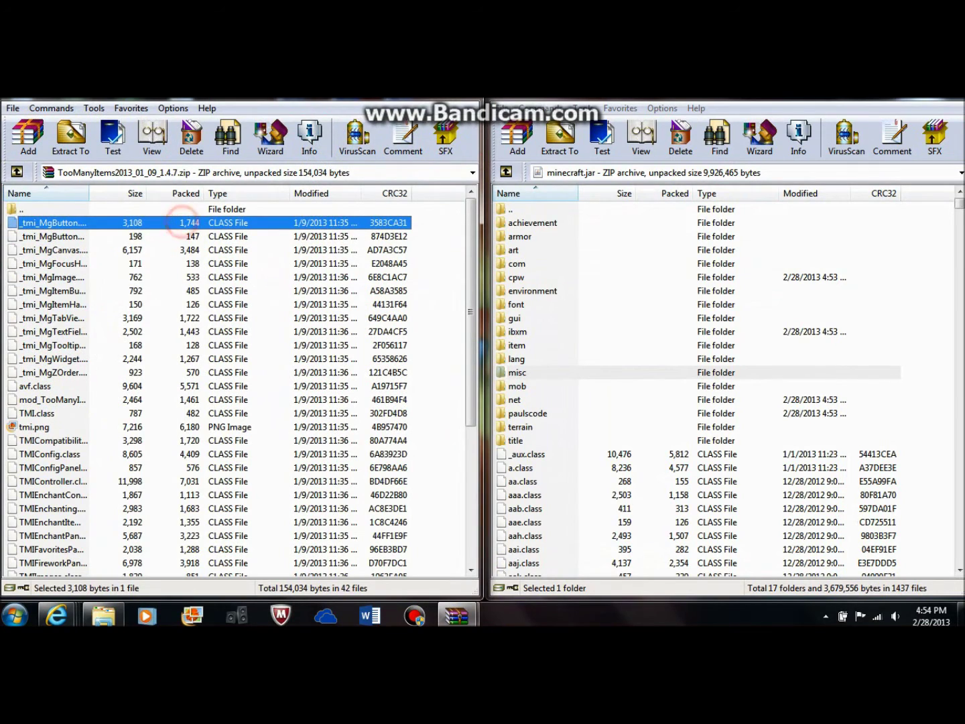
drag(416, 225, 242, 580)
drag(143, 440, 643, 402)
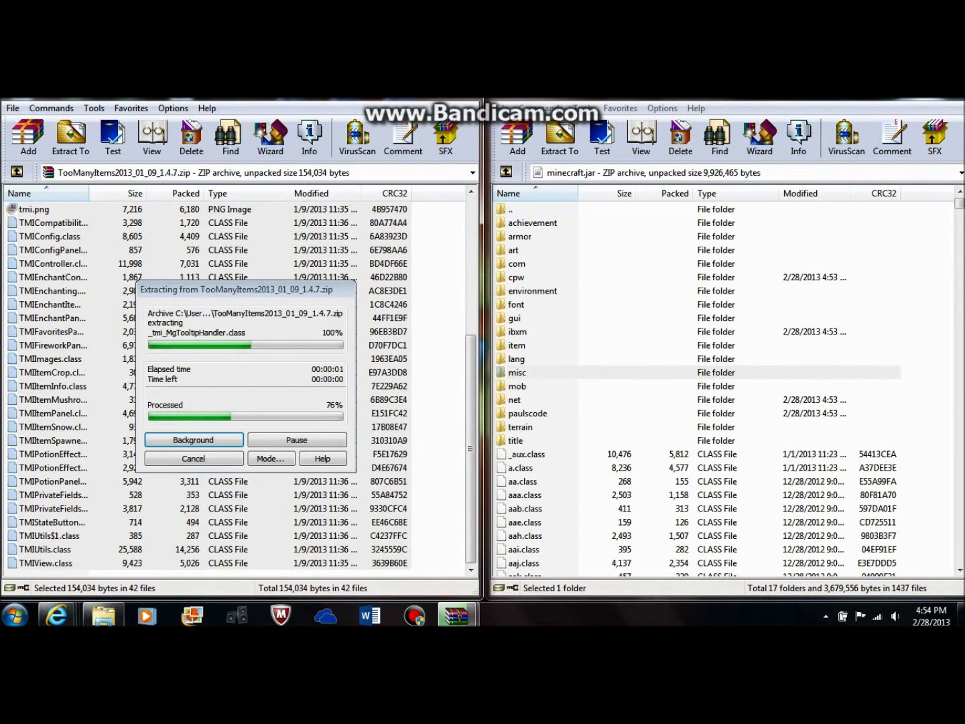
click(743, 465)
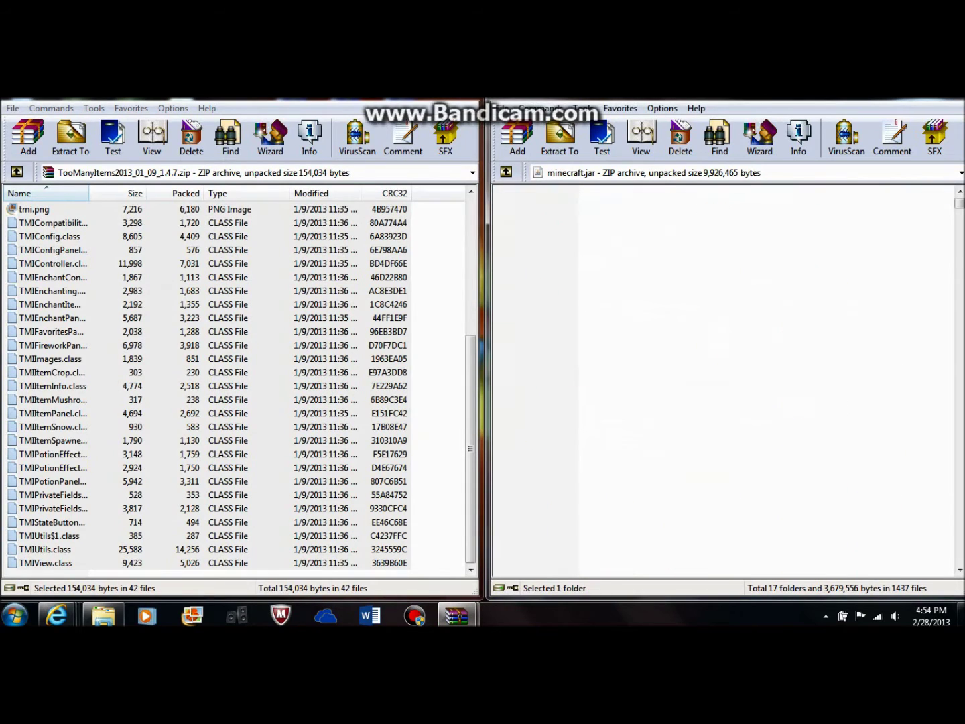
Close the TooManyItems archive and open OptiFine_1.4.6_HD_U_D5.zip from the desktop, snapped beside minecraft.jar
drag(428, 98, 437, 197)
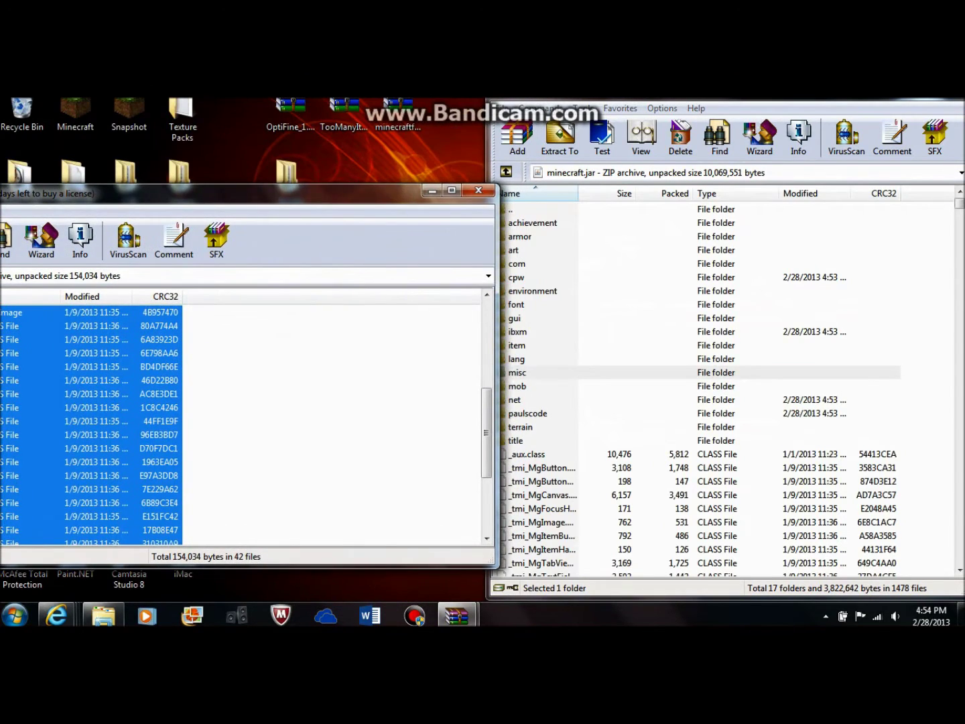
click(469, 196)
double_click(287, 111)
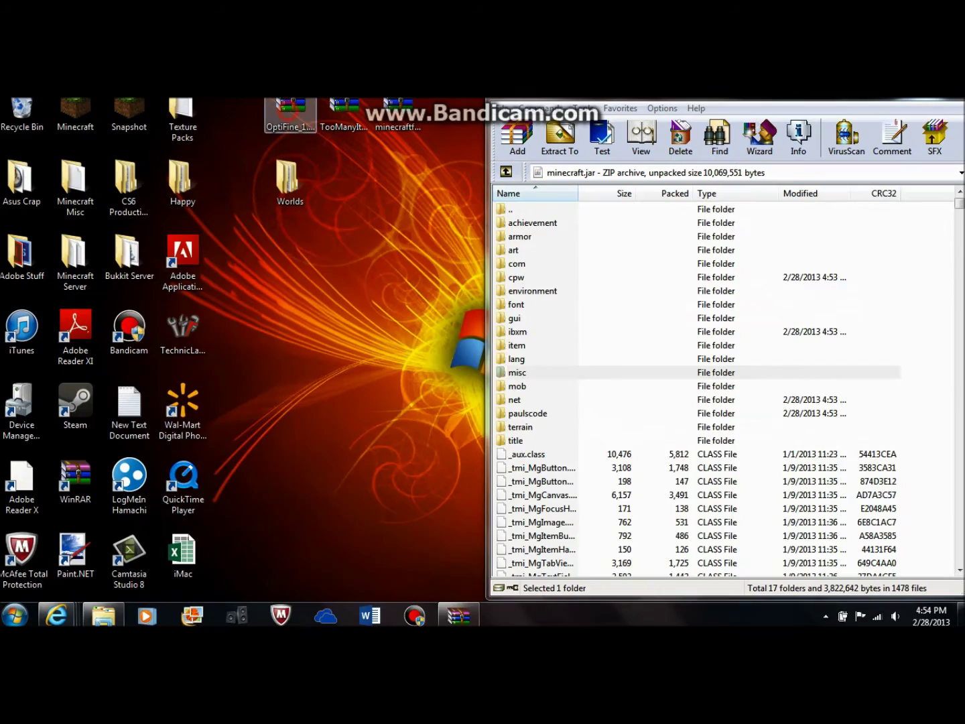
drag(337, 216, 0, 216)
Select all files in the OptiFine archive and add them to minecraft.jar with the default archiving settings
click(408, 221)
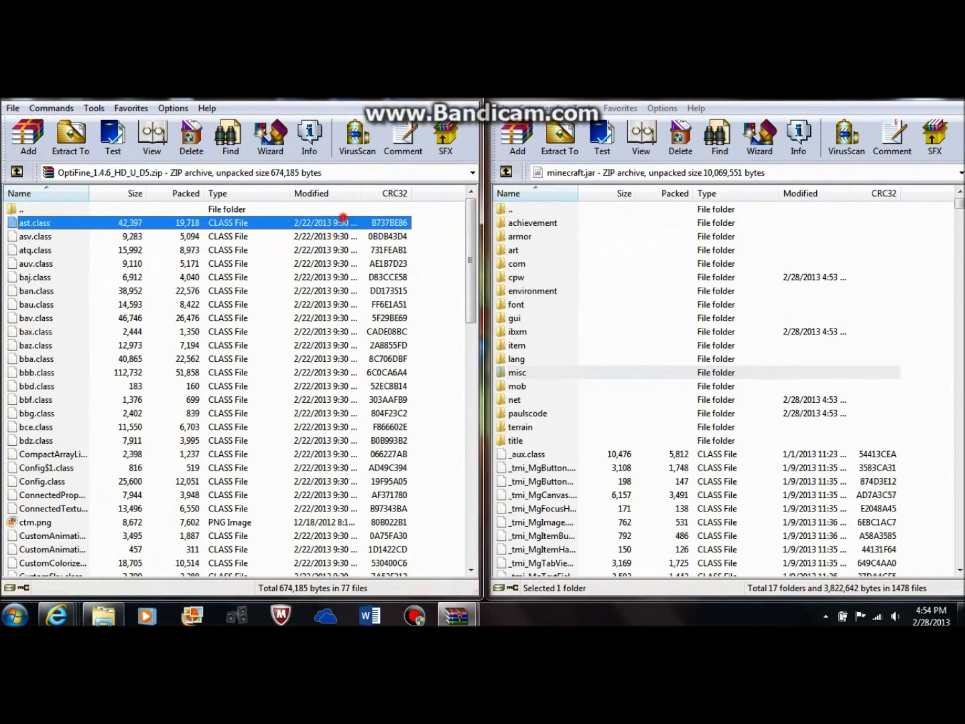
drag(413, 218, 243, 593)
drag(233, 400, 233, 399)
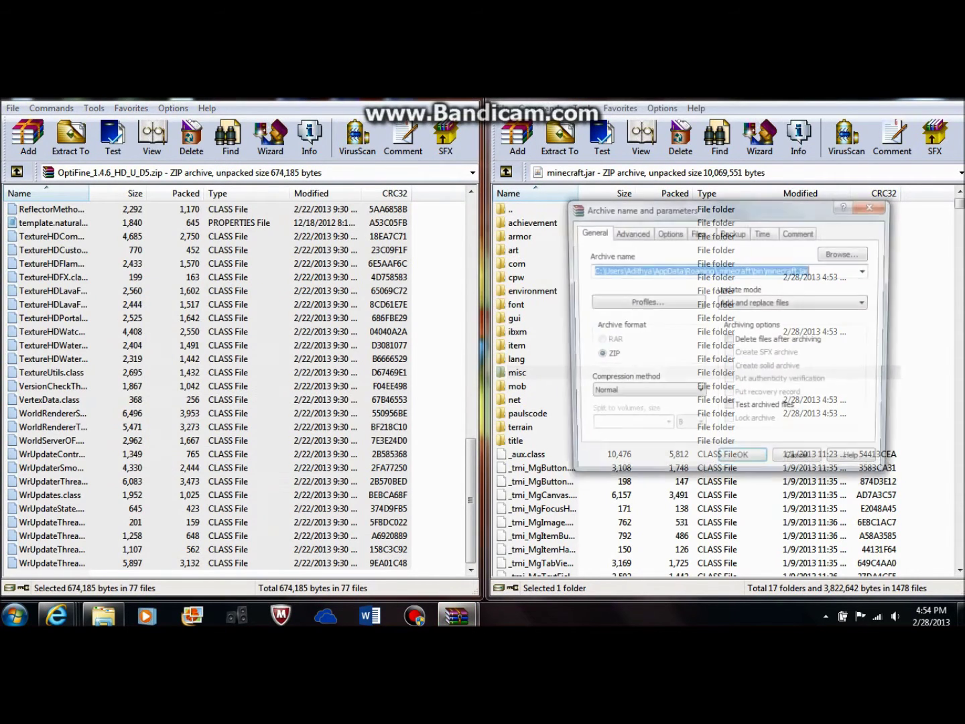
click(741, 465)
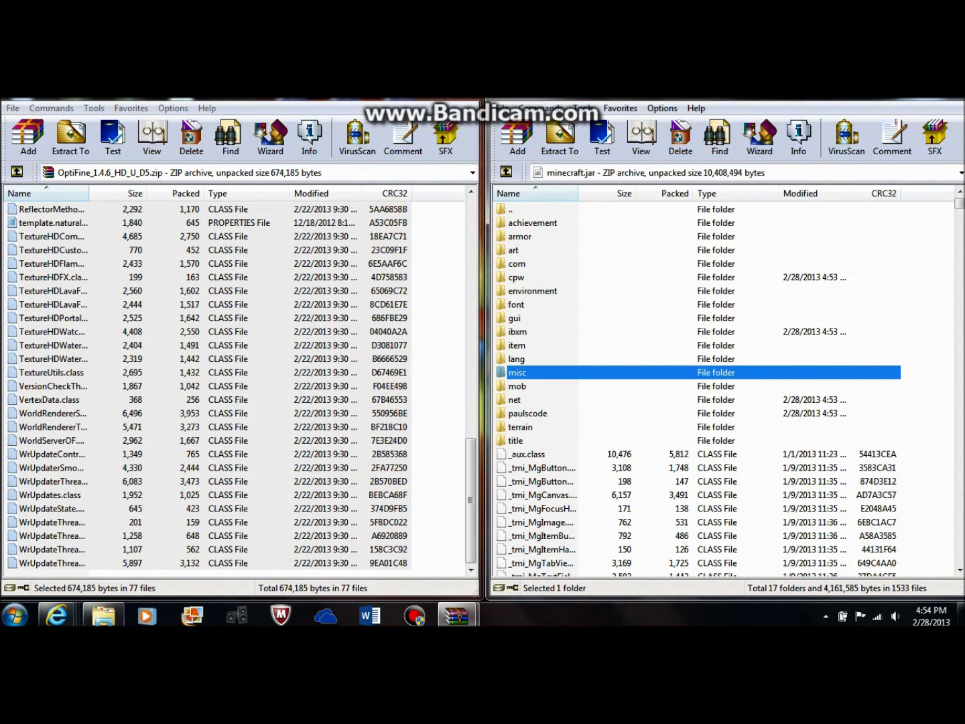
Close the OptiFine and minecraft.jar archive windows and minimize the bin folder window
drag(375, 94, 300, 194)
click(445, 190)
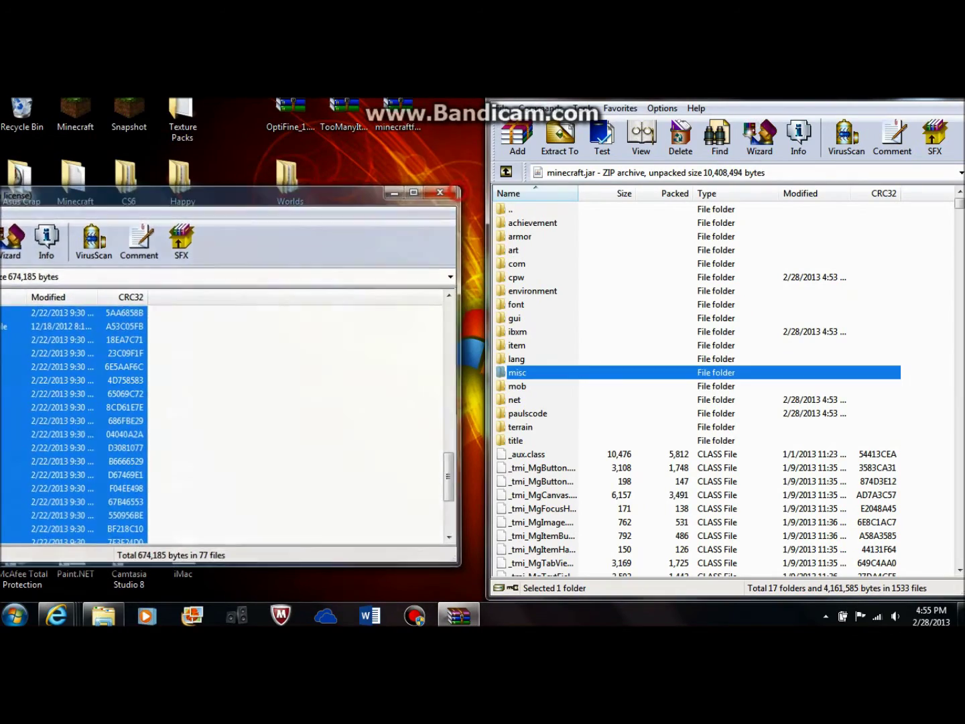
drag(638, 94, 59, 184)
click(552, 178)
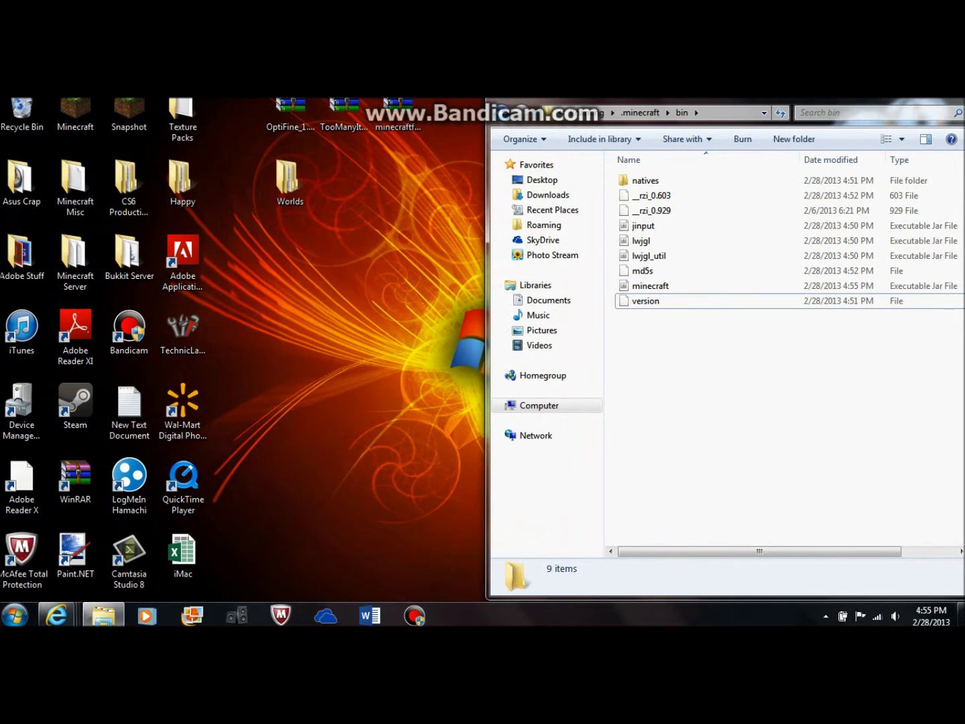
key(super+Down)
key(super+Down)
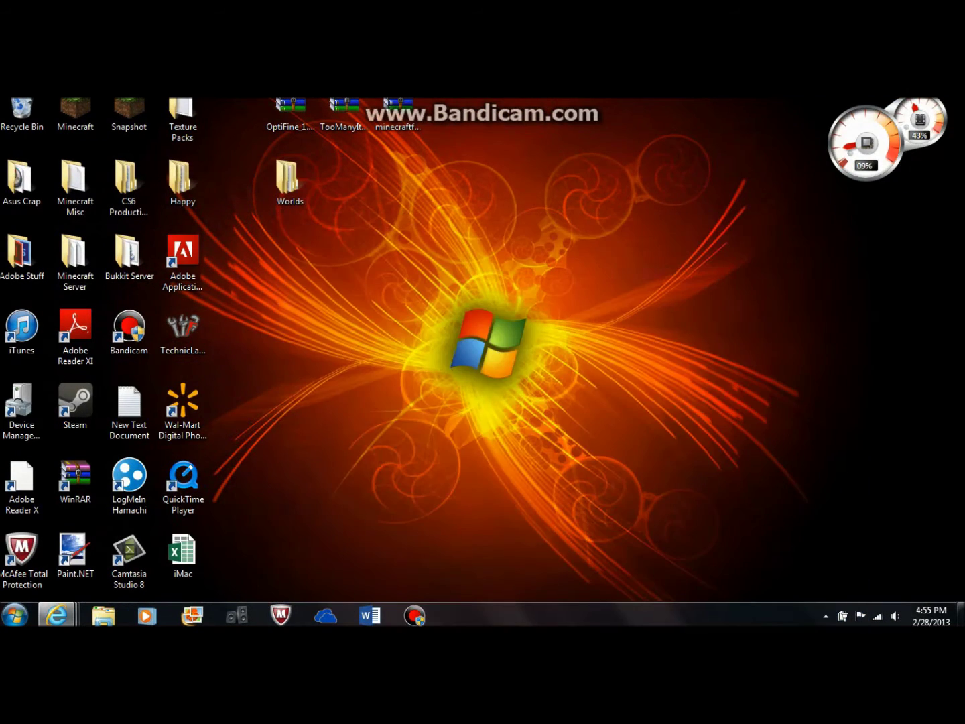
Launch Minecraft from the desktop, enter the account password in the launcher and log in to start the modded game
click(70, 122)
double_click(70, 122)
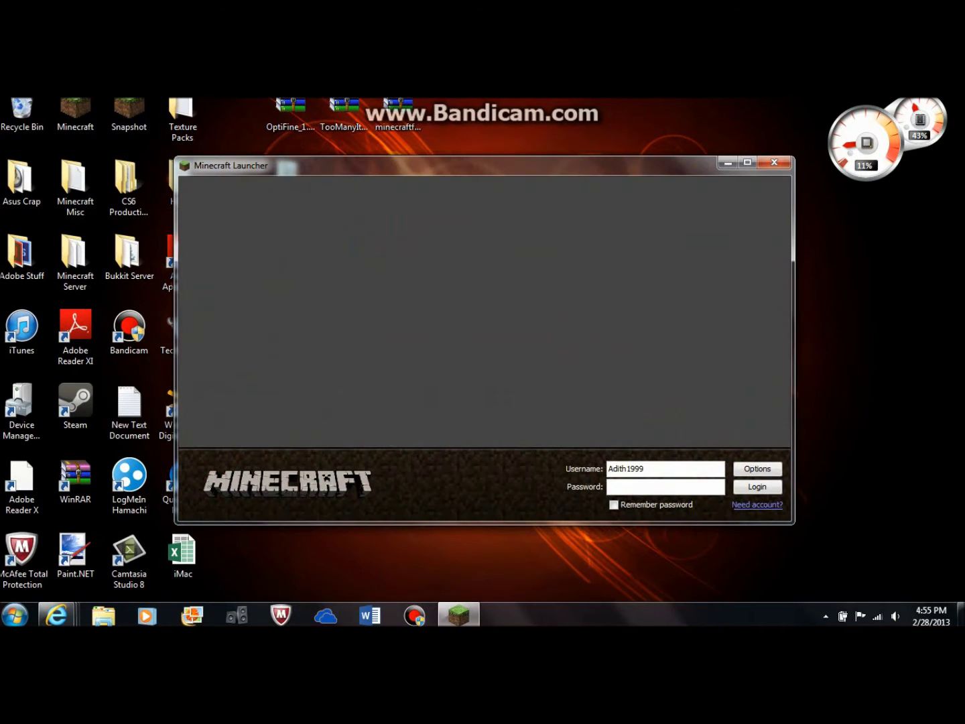
click(699, 488)
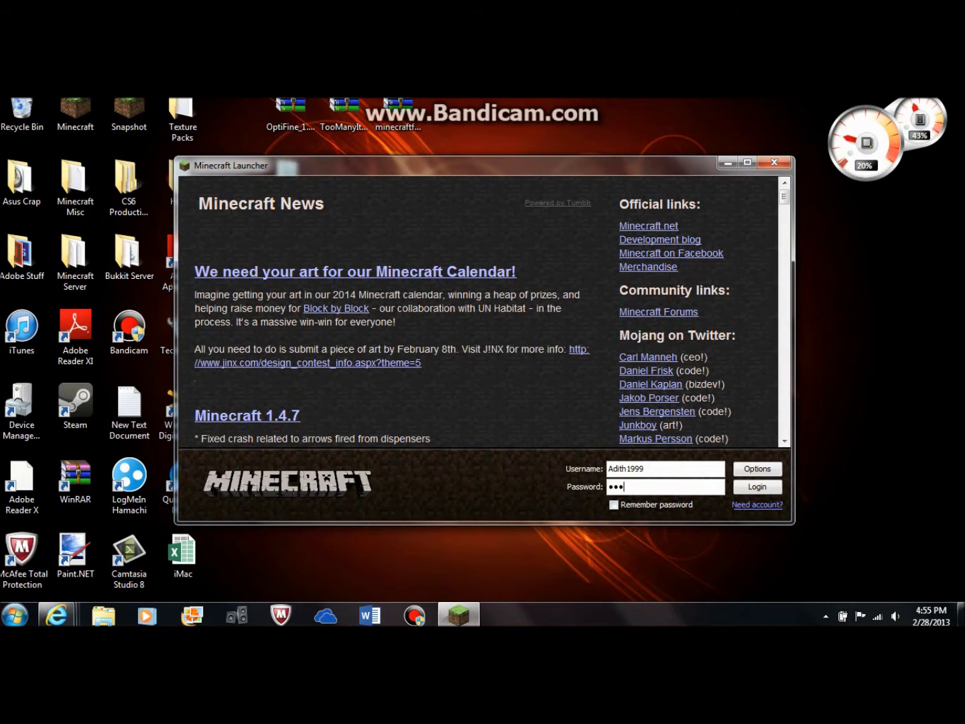
key(Return)
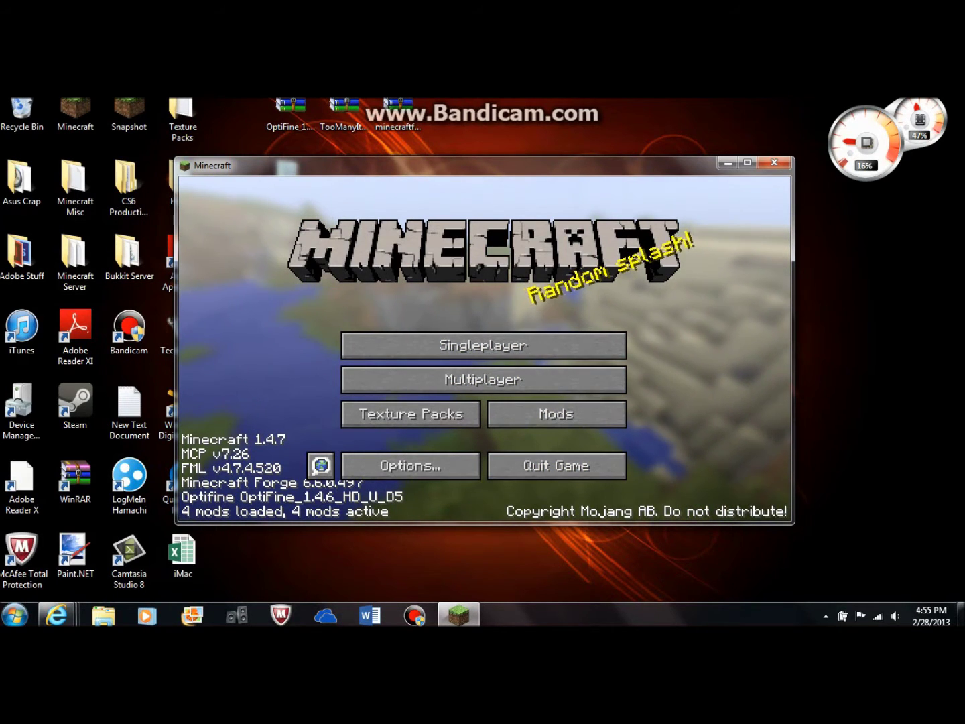
Review the loaded mods in Minecraft's mod list, then return to the main menu and close the game
click(556, 414)
scroll(281, 327, down, 1)
scroll(281, 328, up, 1)
scroll(282, 328, down, 1)
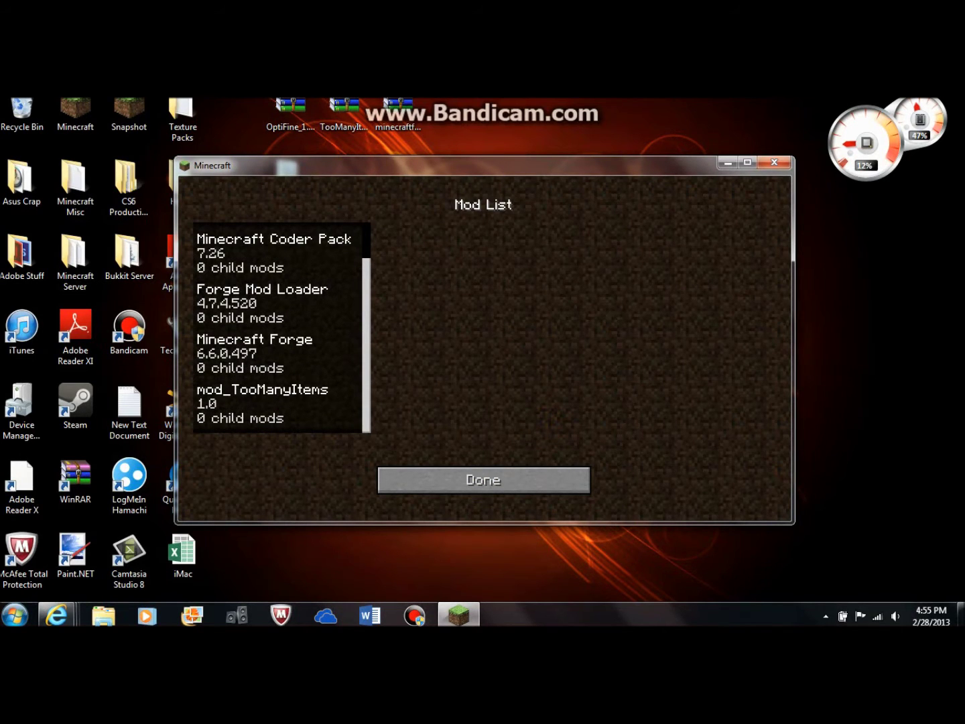
scroll(282, 327, up, 1)
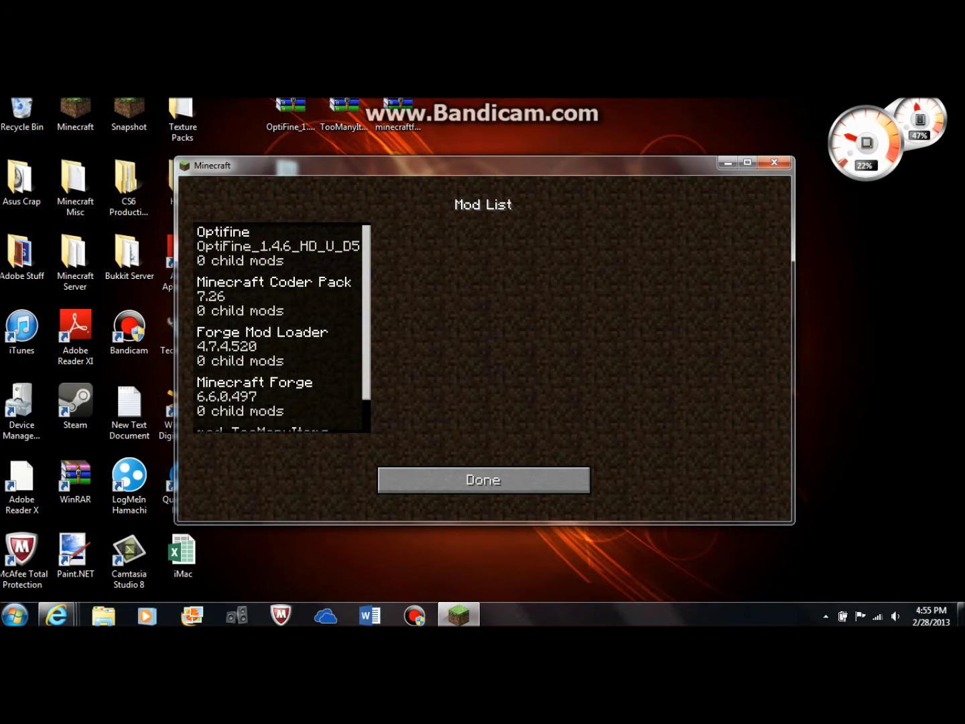
scroll(282, 328, down, 1)
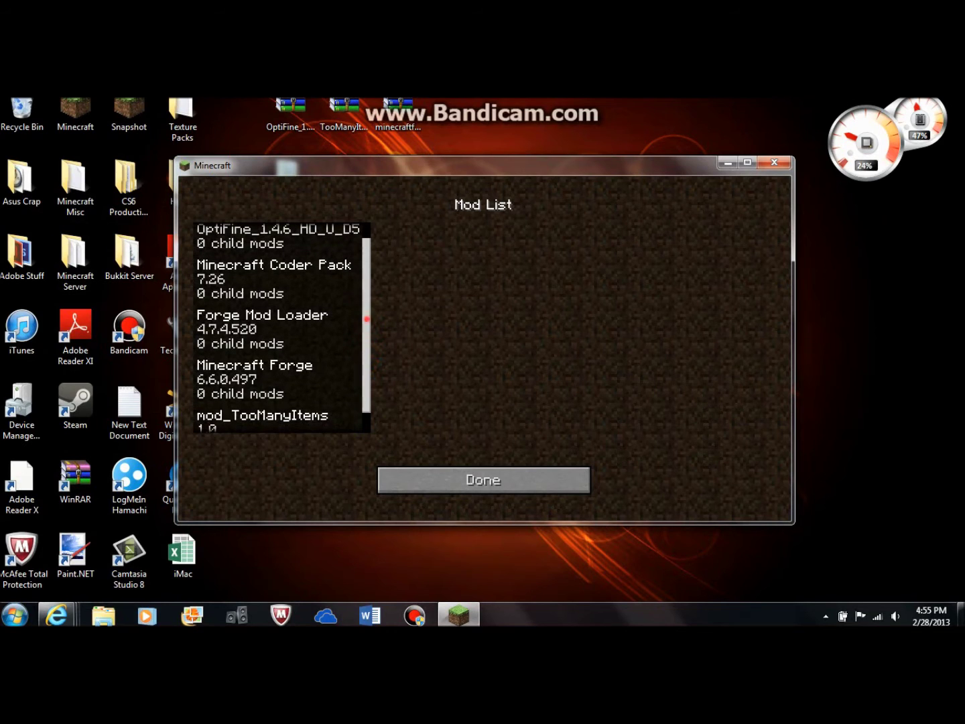
scroll(281, 327, up, 1)
click(470, 478)
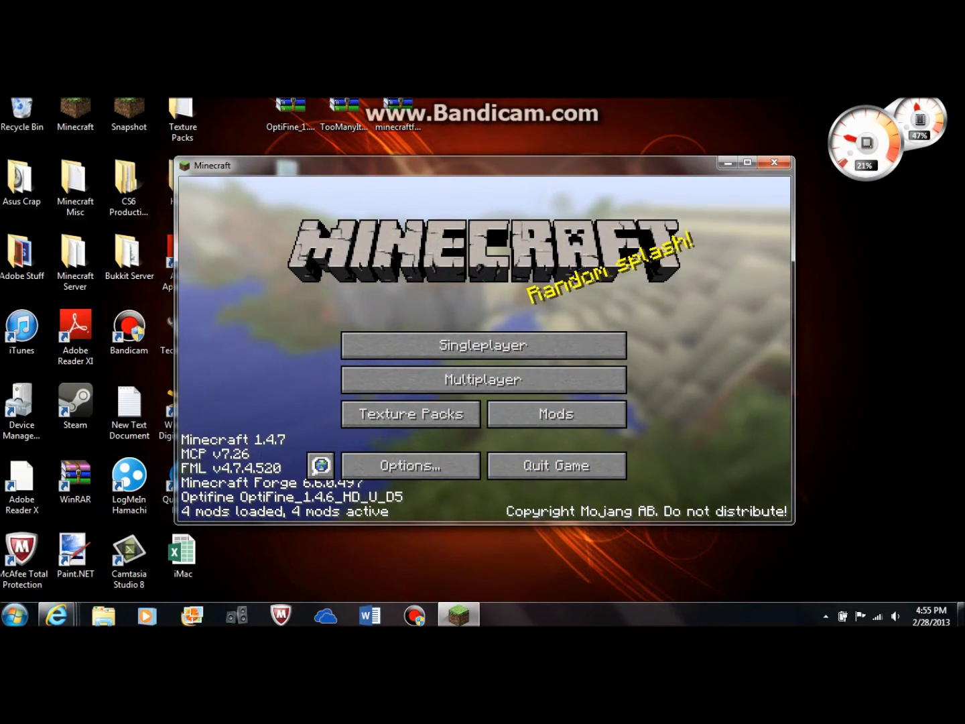
click(775, 161)
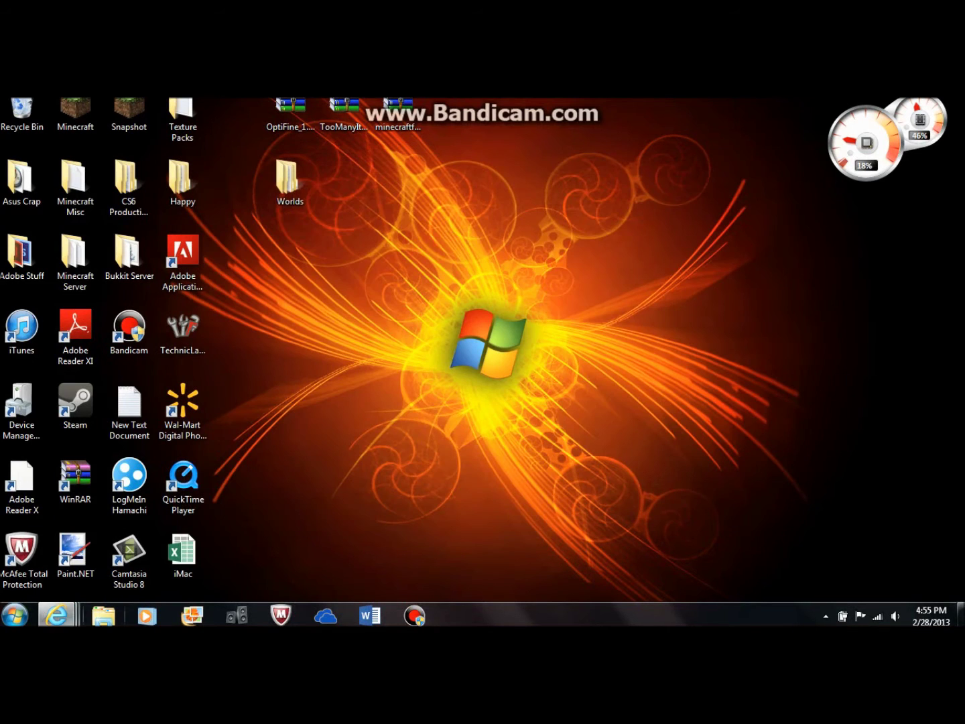
Switch to the Internet Explorer window with the Forge Releases page, maximize it and open Google in a new tab
mouse_move(56, 614)
click(426, 541)
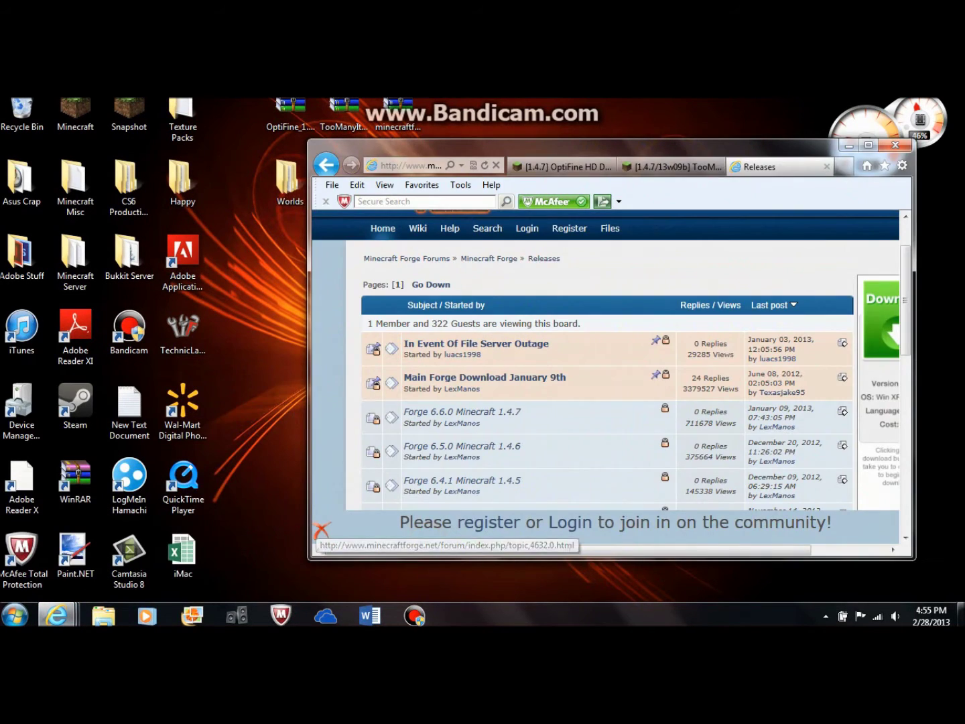
click(868, 146)
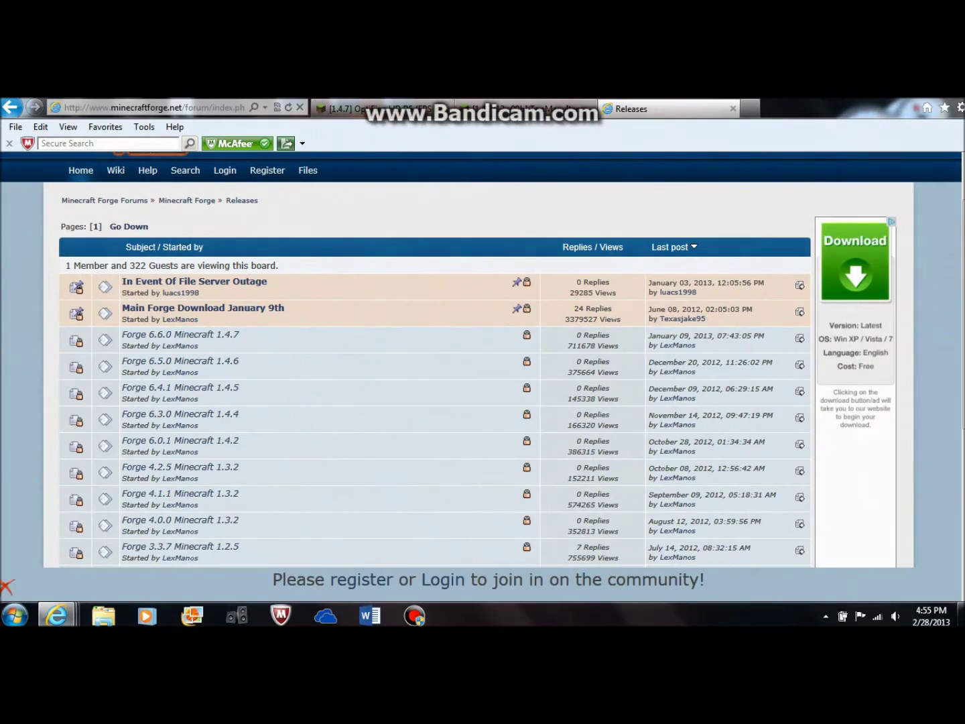
click(750, 108)
click(259, 274)
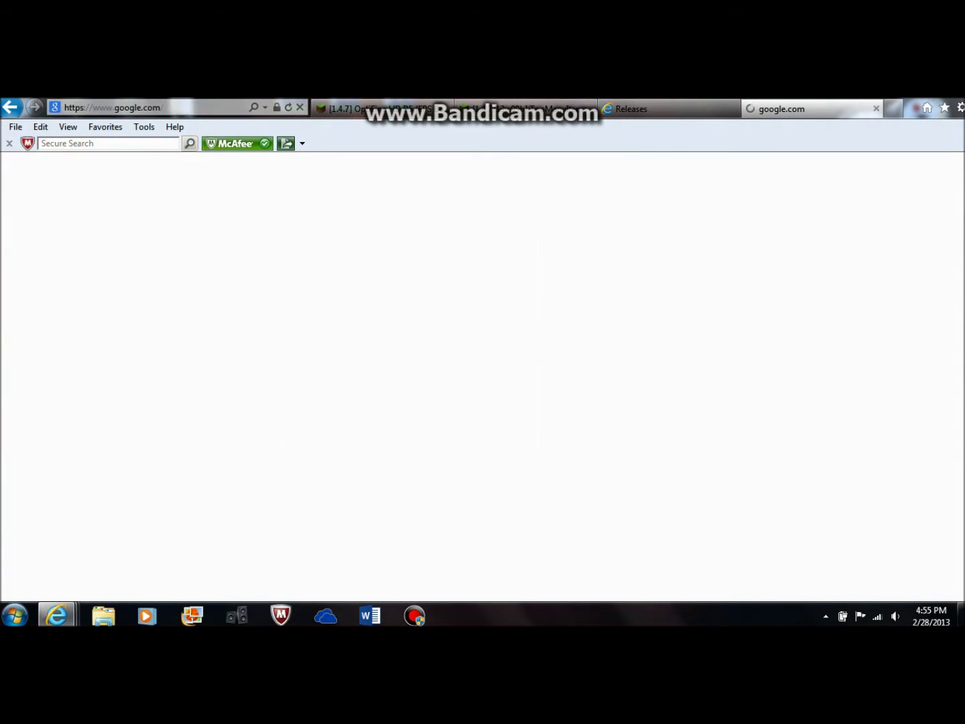
Search Google for "tale of kingdoms"
text(ta)
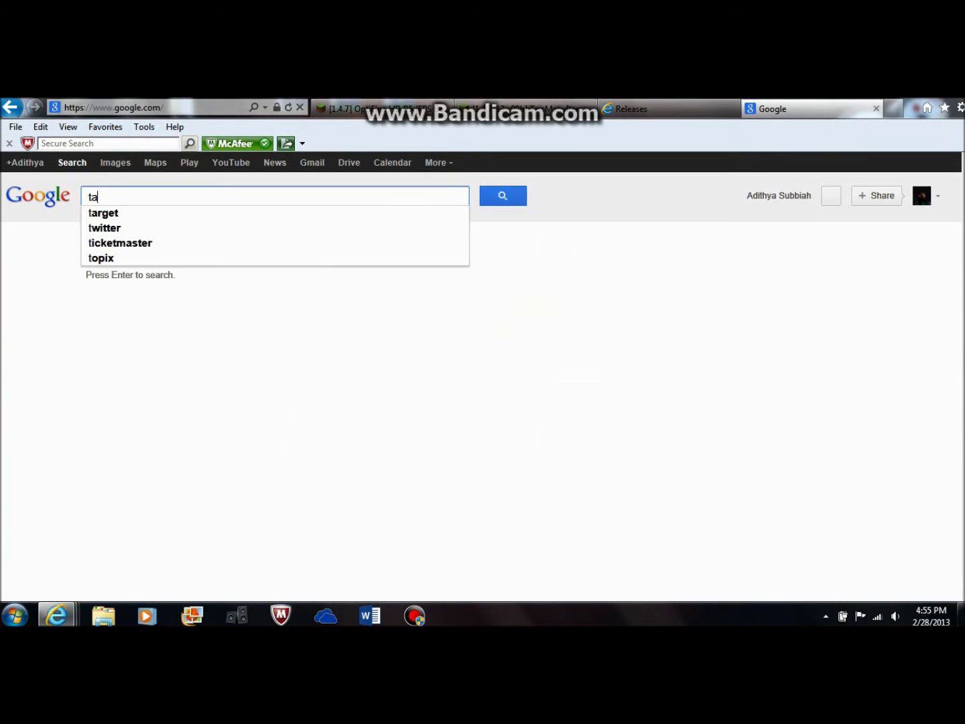
text(le of )
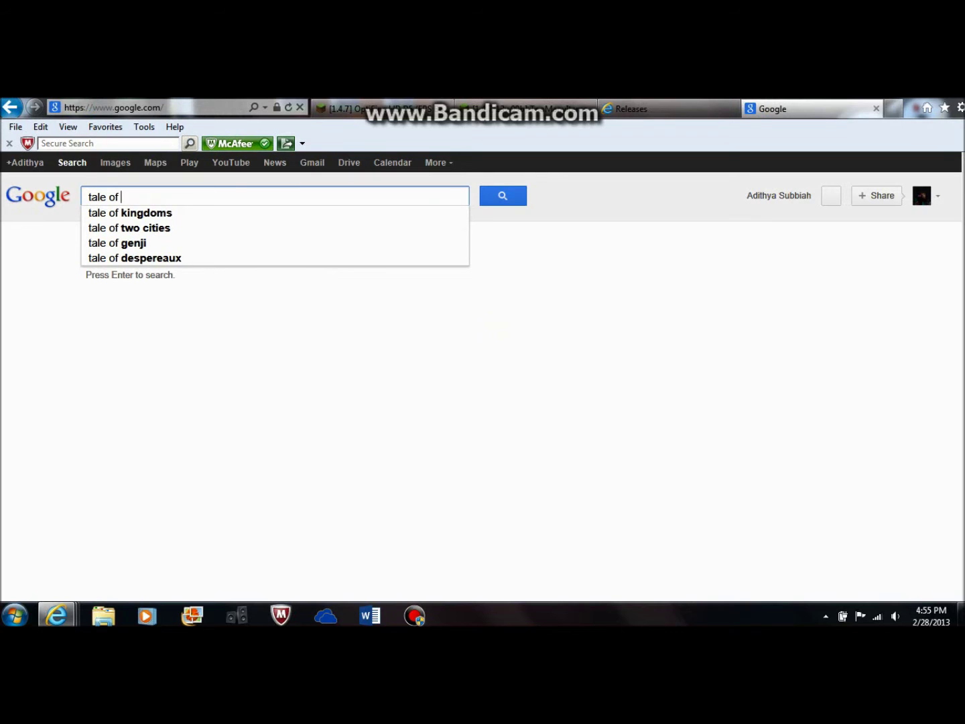
text(kingdoms)
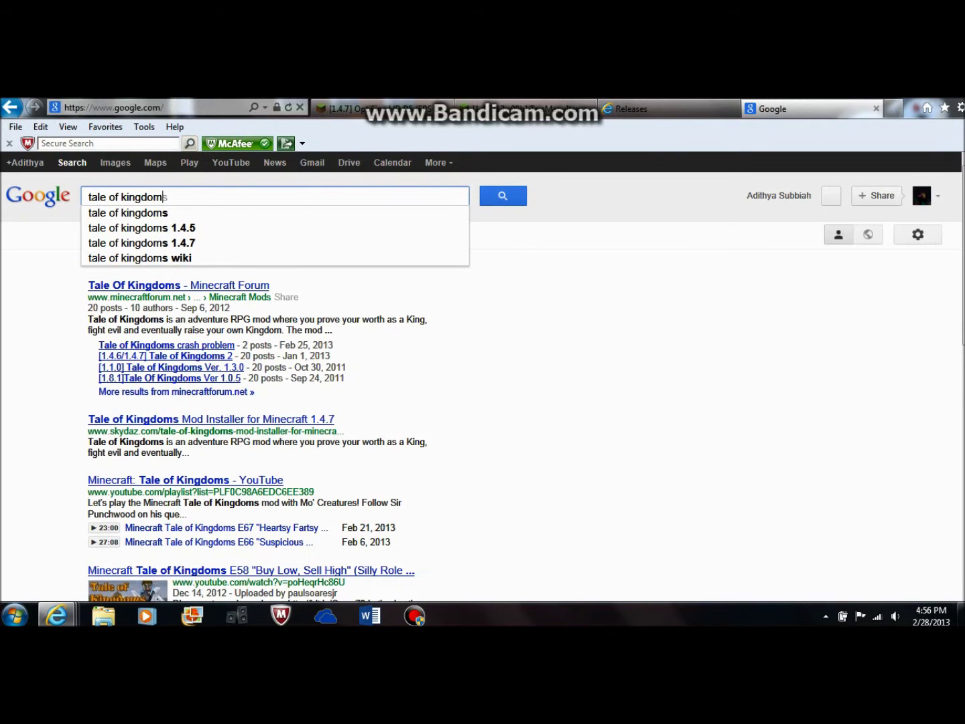
key(Return)
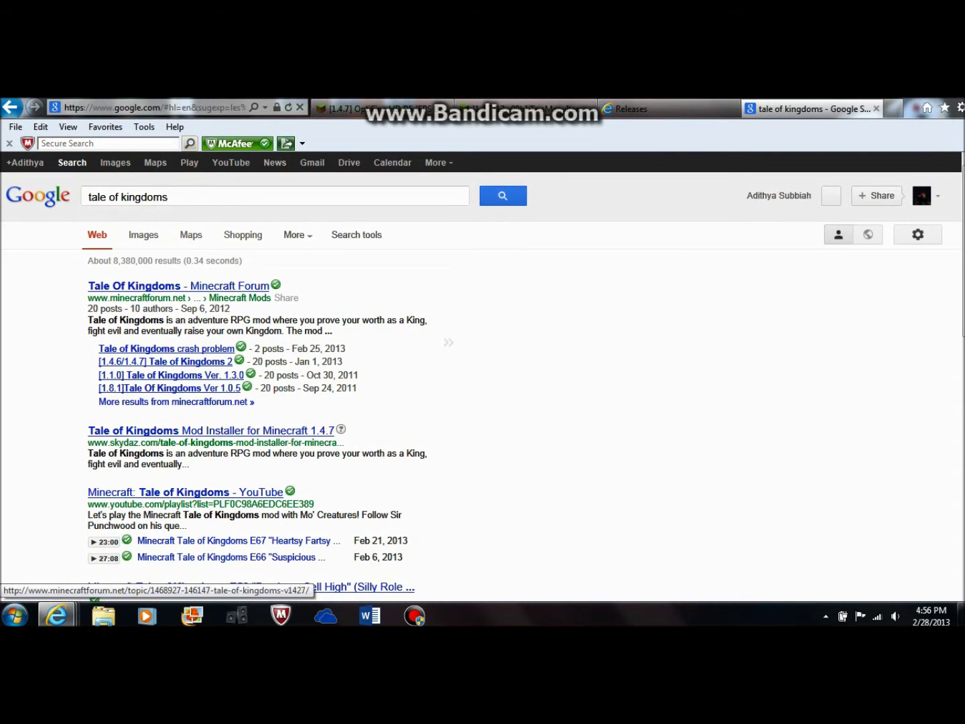
Open the "Tale Of Kingdoms - Minecraft Forum" result and close the other browser tabs
click(191, 285)
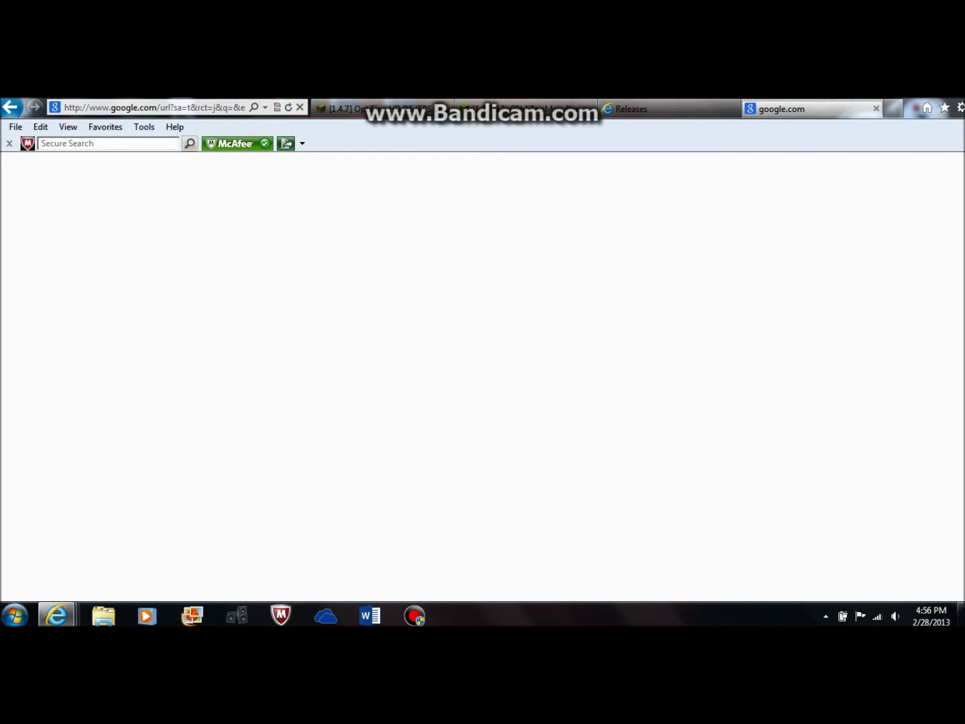
click(732, 109)
click(589, 110)
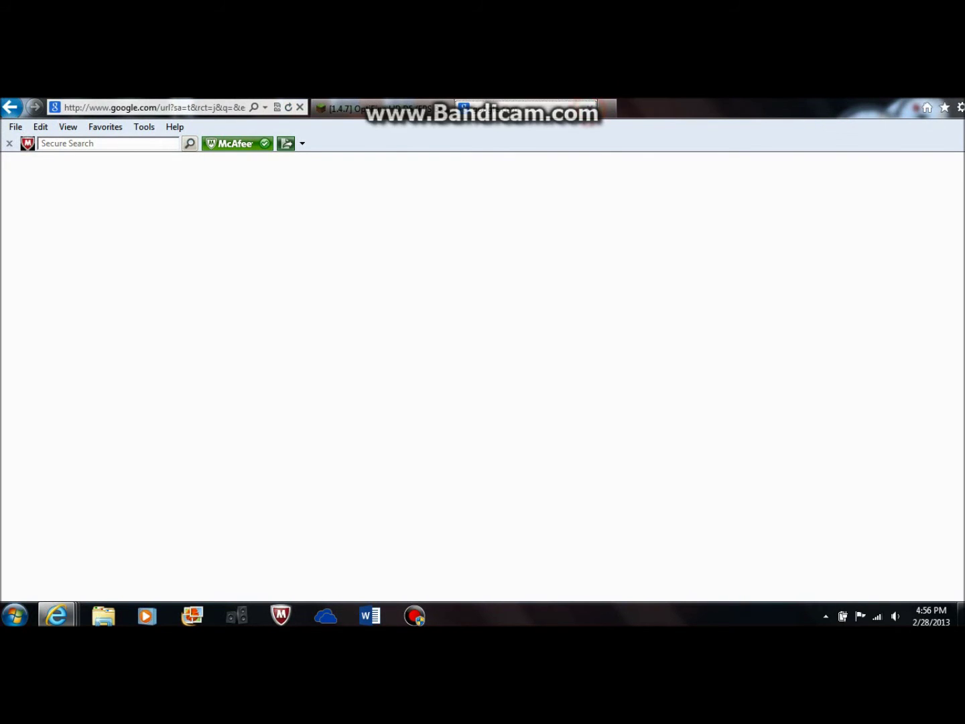
Look through the Tale of Kingdoms forum post and expand the spoiler under "How to Install Tale of Kingdoms?"
scroll(482, 375, down, 5)
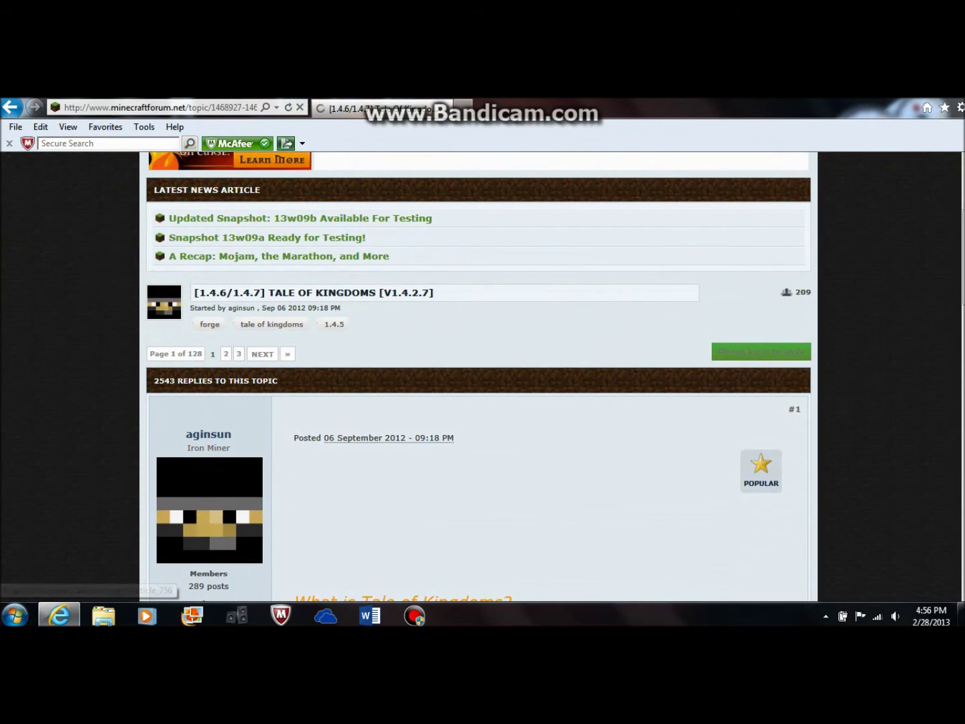
scroll(483, 377, down, 6)
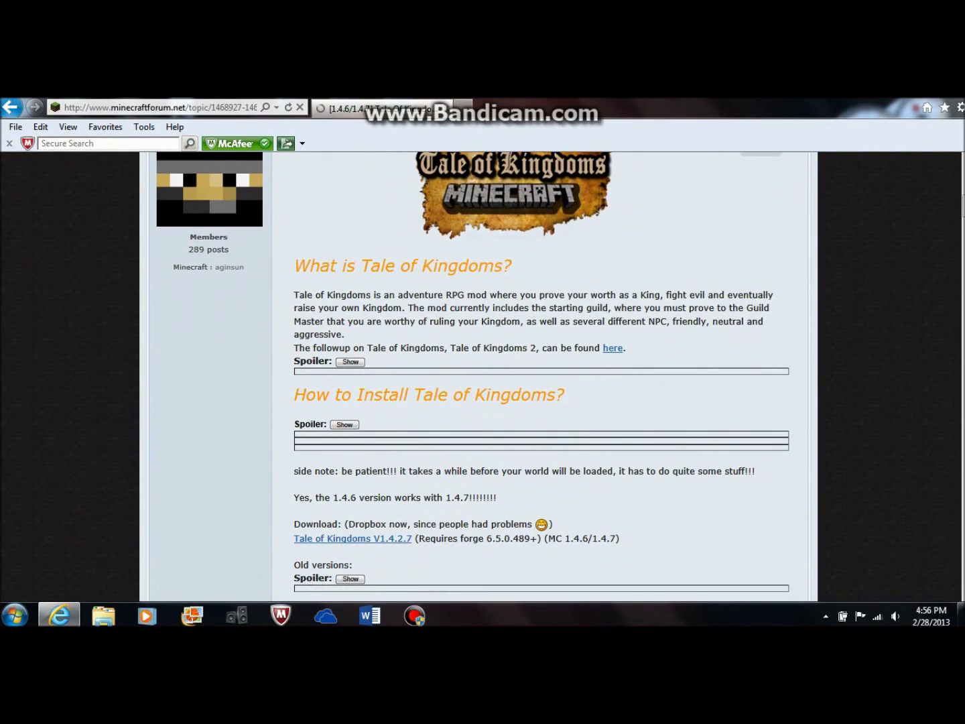
scroll(483, 376, down, 3)
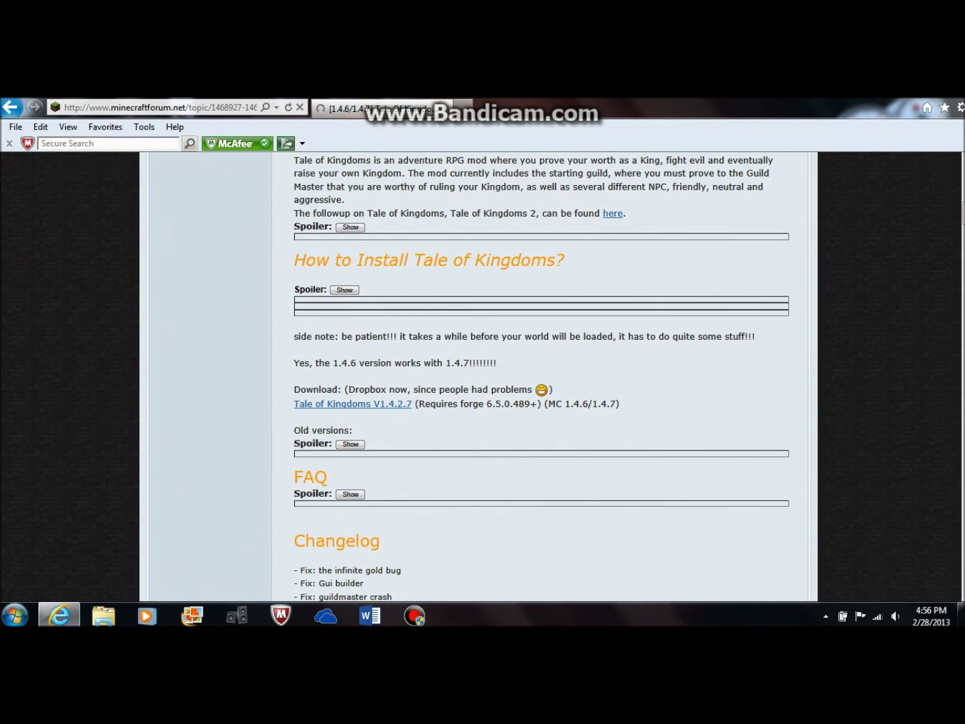
scroll(482, 375, down, 4)
scroll(483, 376, up, 6)
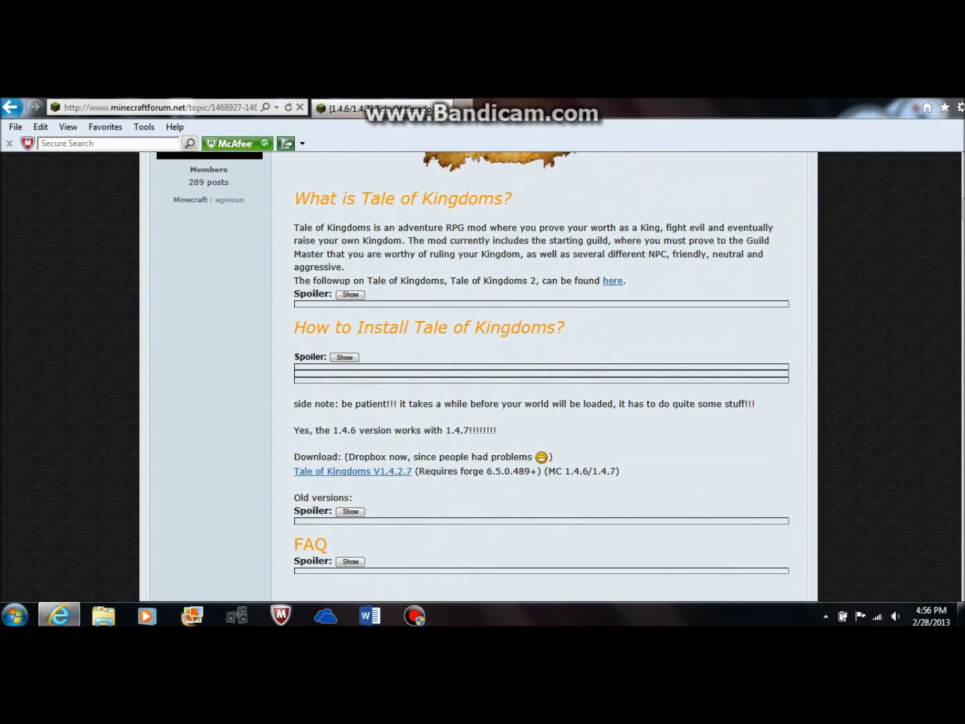
click(345, 357)
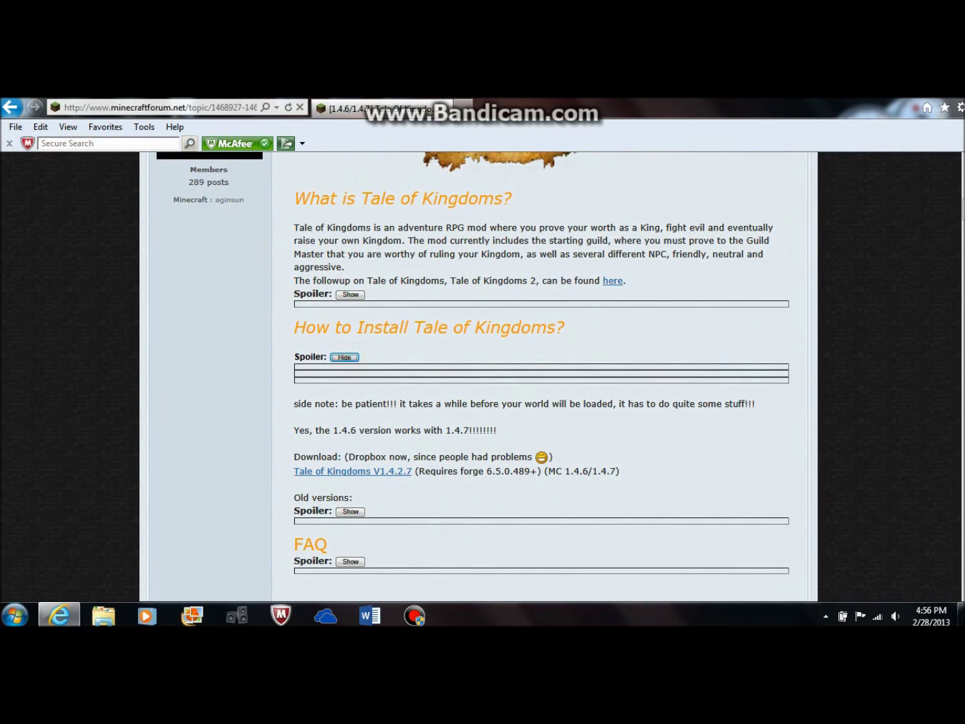